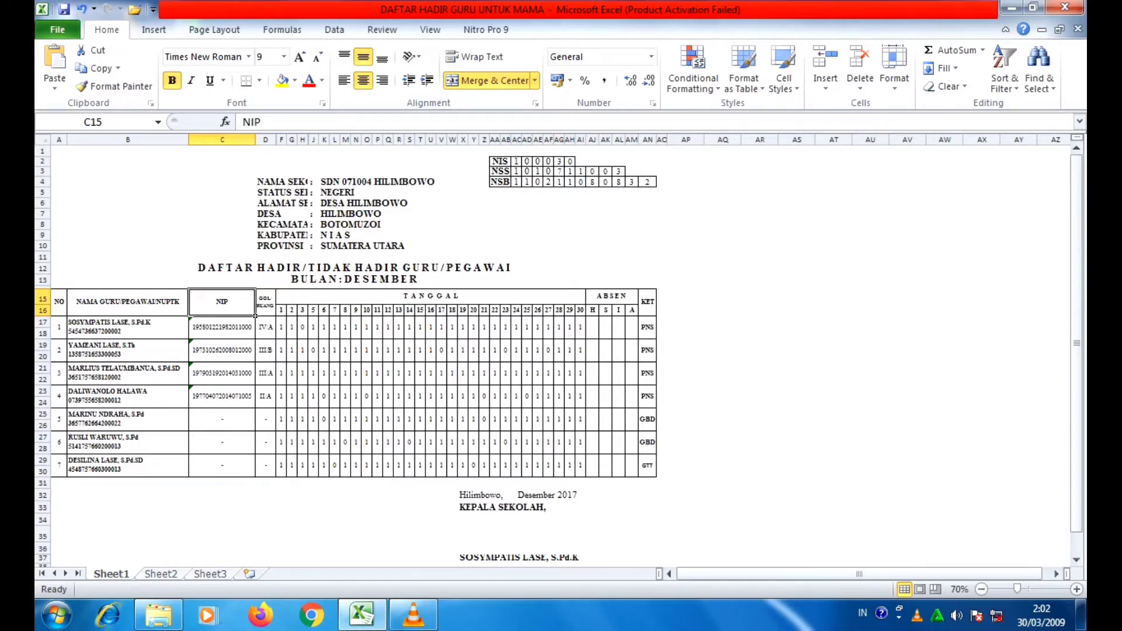
Minimize the attendance workbook window and restore it to full size, two times in a row
key("ctrl+F9")
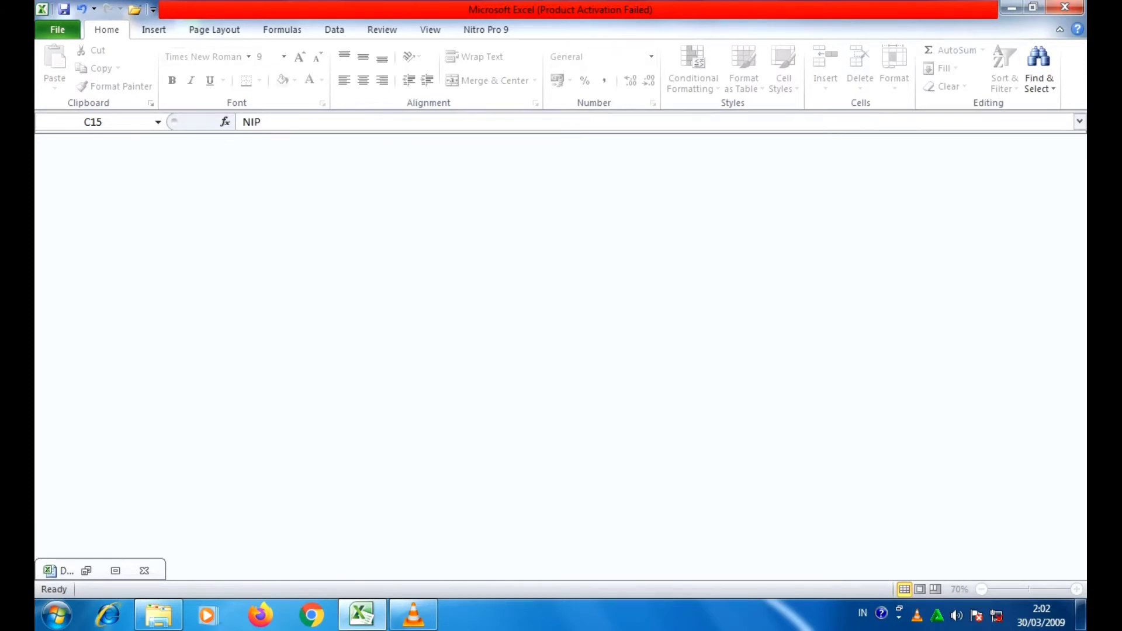
key("ctrl+F10")
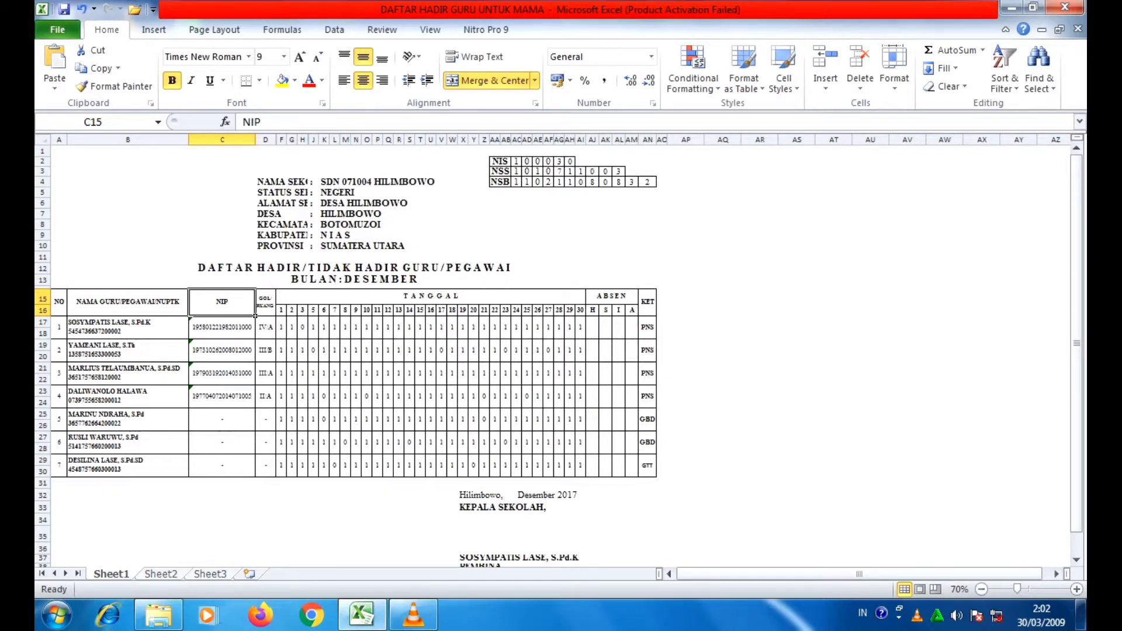
key("ctrl+F9")
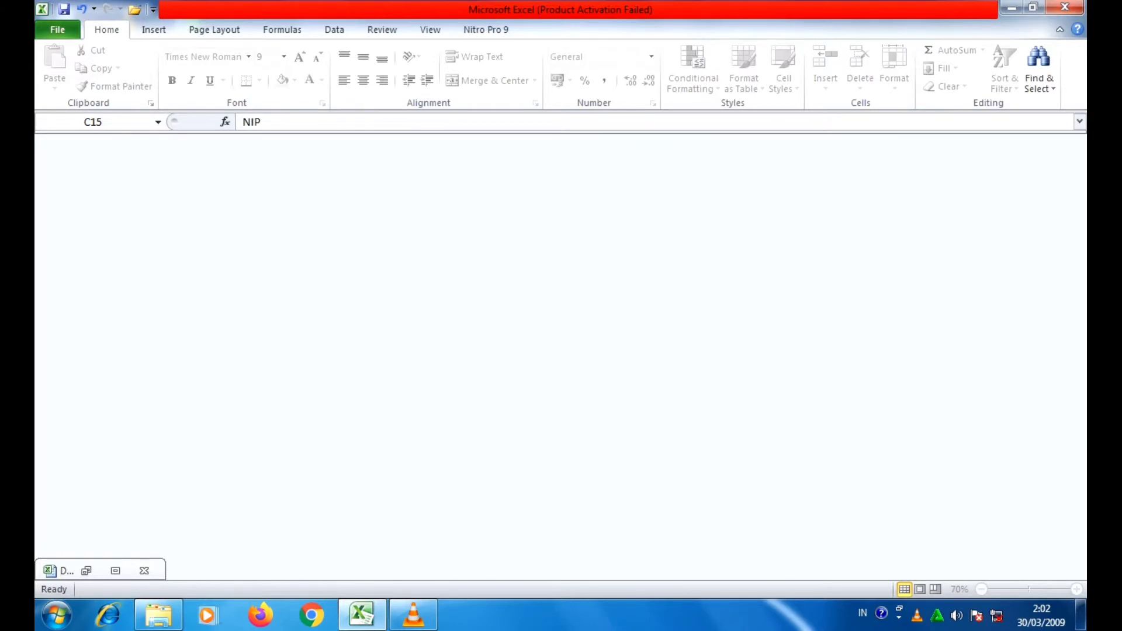
key("ctrl+F10")
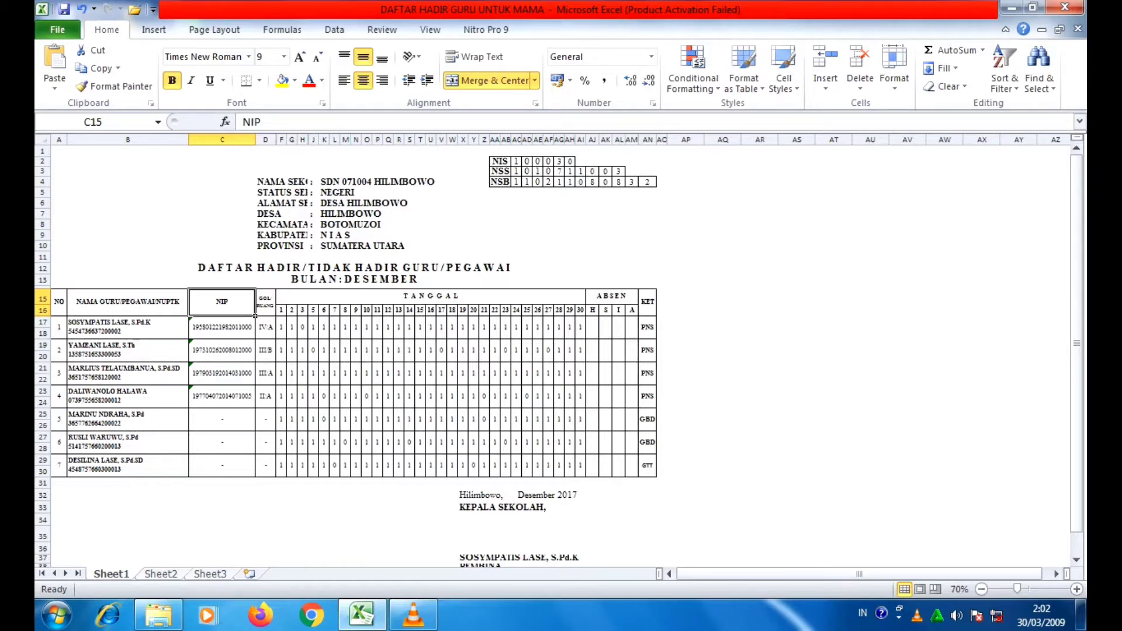
Total the first teacher's attendance for dates 1 to 30 in cell AJ17 under H with AutoSum over F17:AI18
scroll(553, 350, "up", 2)
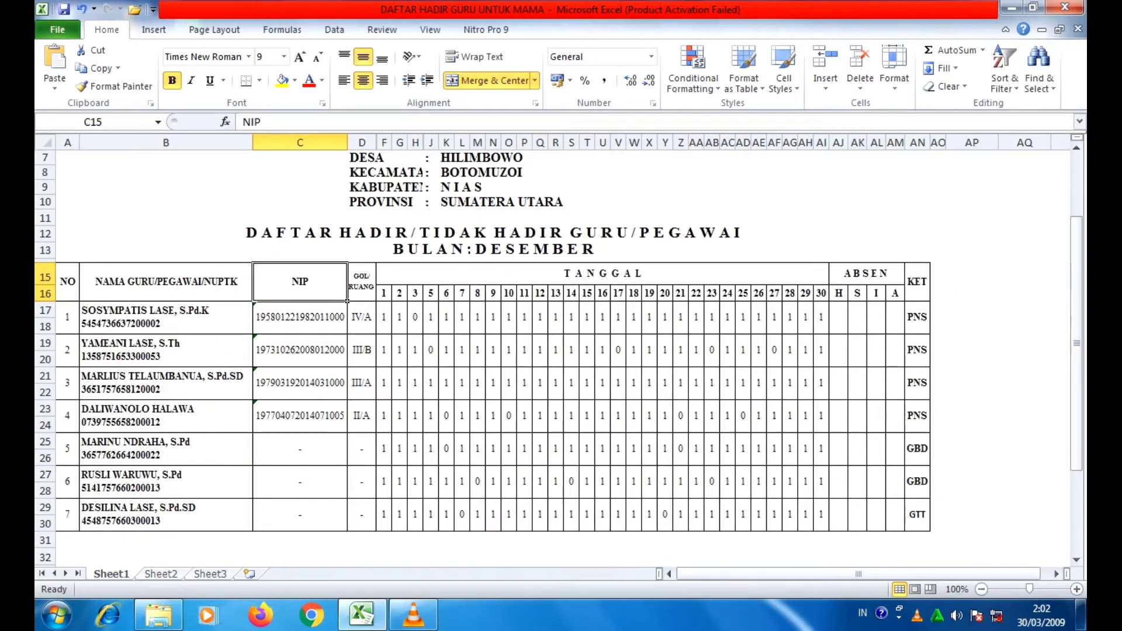
left_click_drag(384, 317, 828, 334)
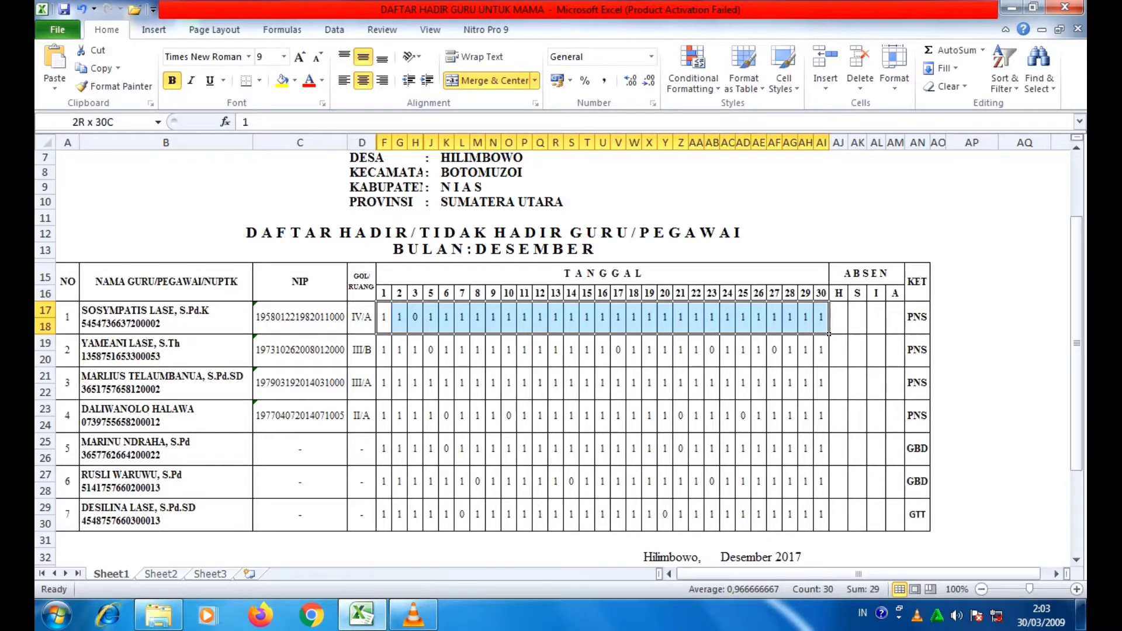
left_click_drag(829, 334, 829, 334)
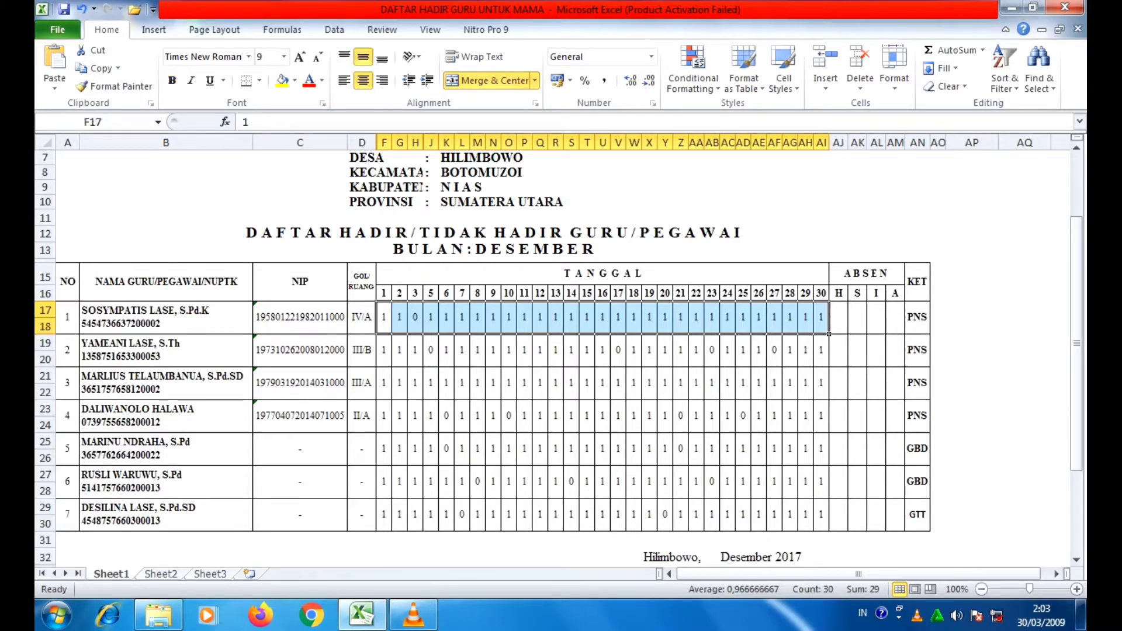
left_click(844, 330)
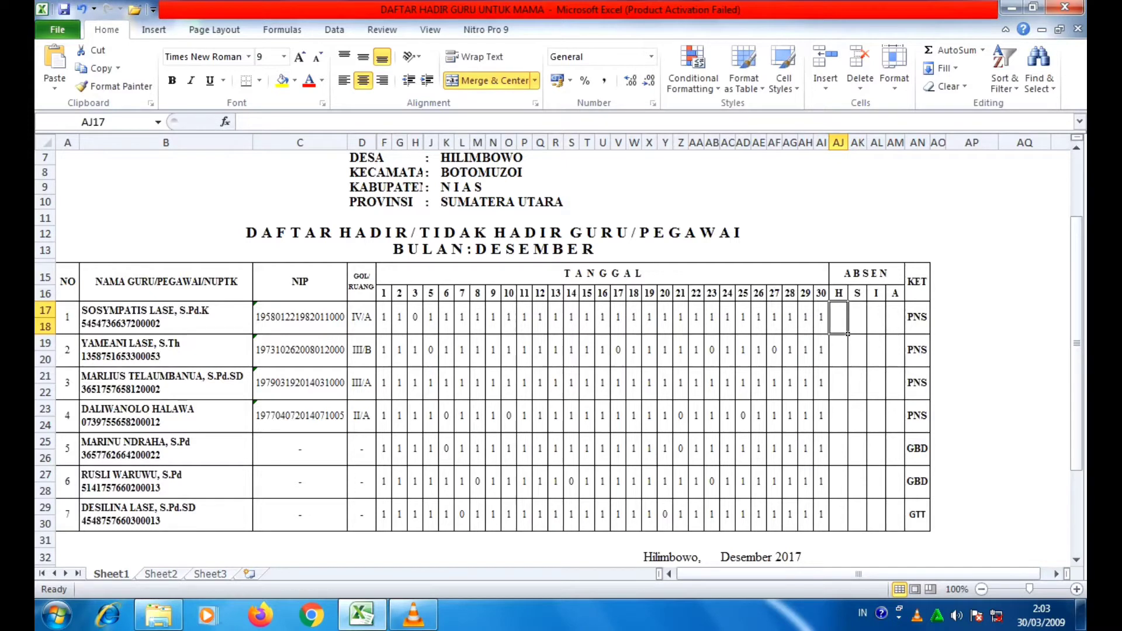
key("alt+equal")
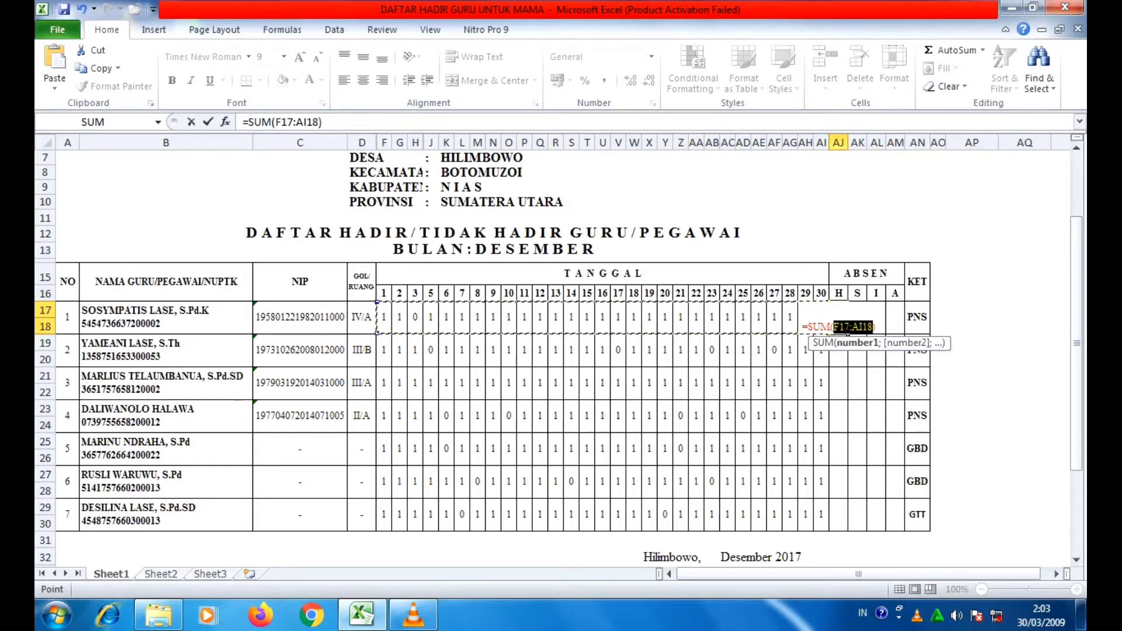
key("Return")
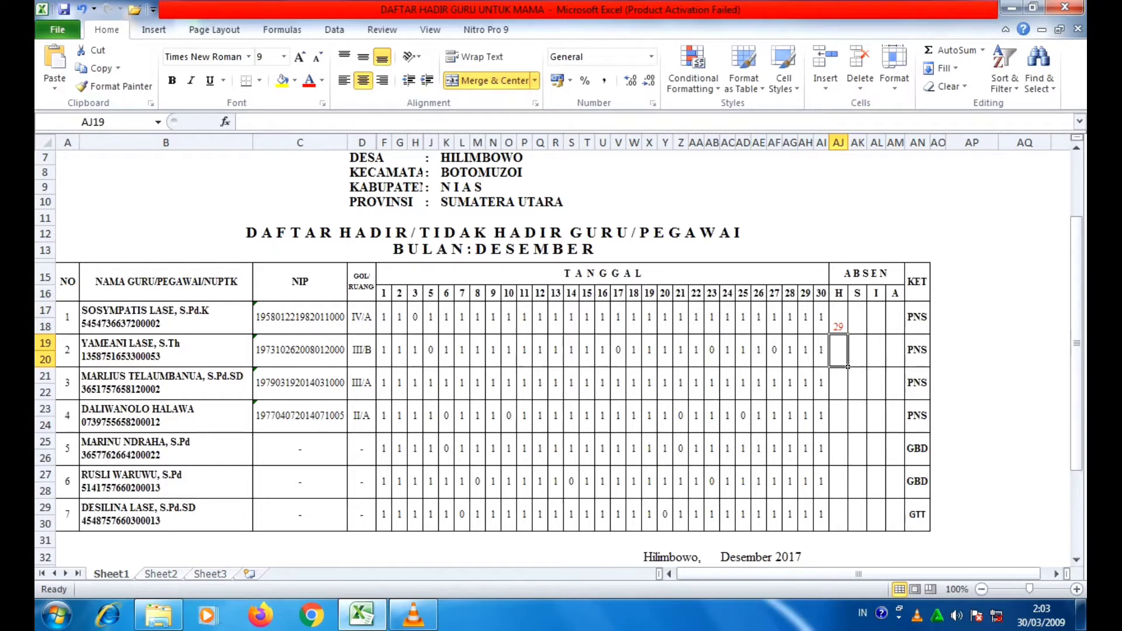
Review the summed range of the first teacher's attendance and undo the total in cell AJ17
left_click(838, 317)
left_click_drag(384, 317, 821, 319)
left_click(838, 318)
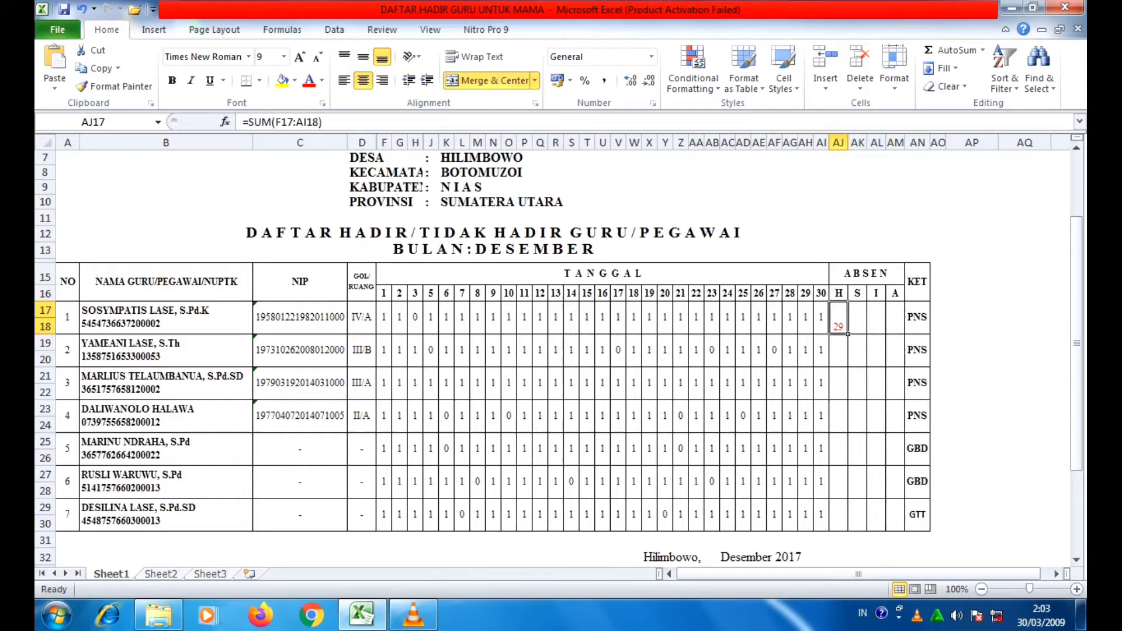
key("ctrl+z")
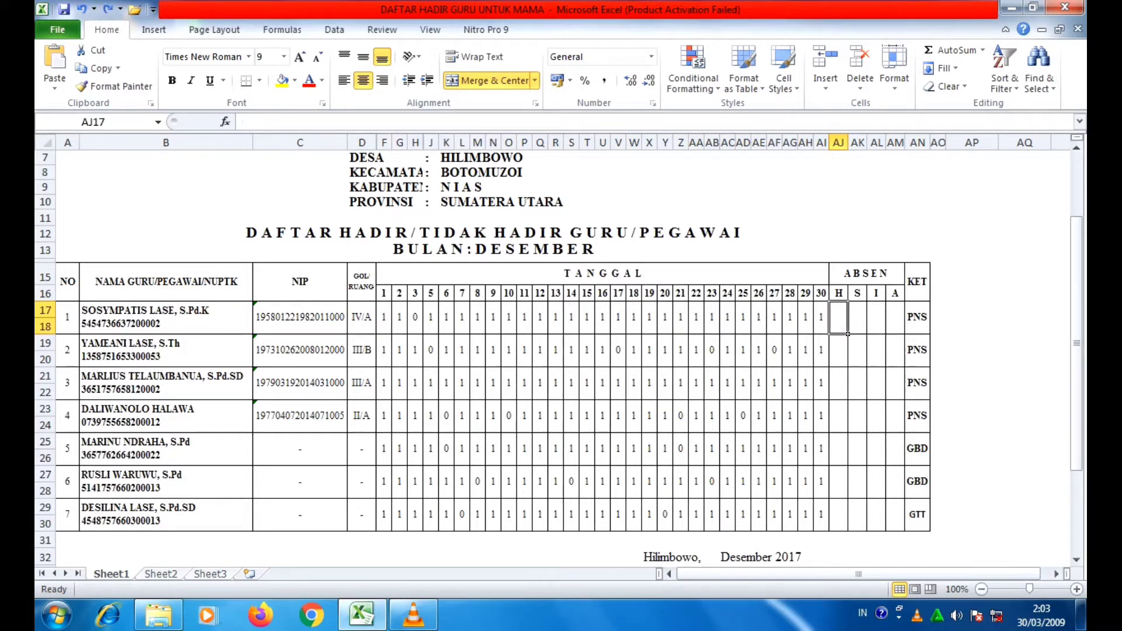
key("Delete")
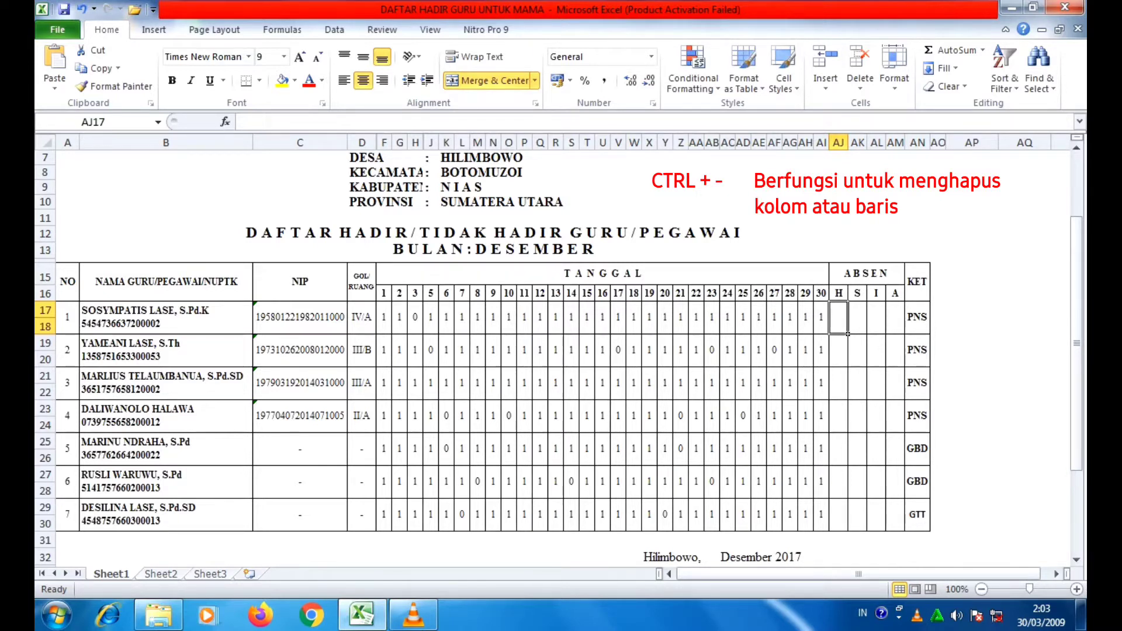
Delete the entire NIP column from the attendance table and undo the deletion
left_click_drag(300, 281, 347, 531)
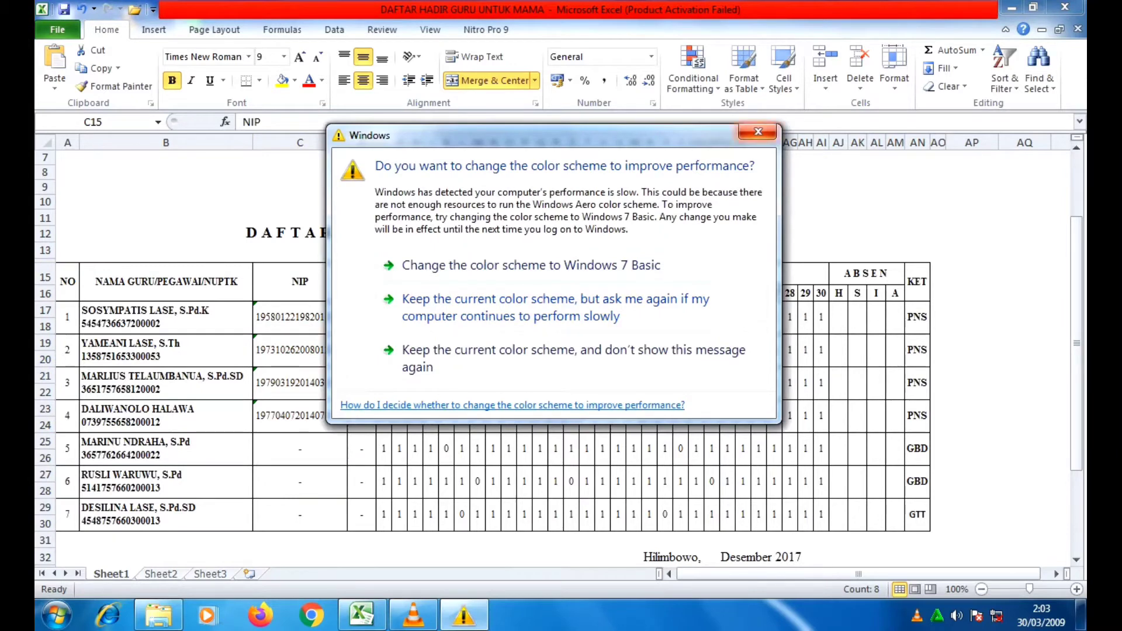
left_click(758, 132)
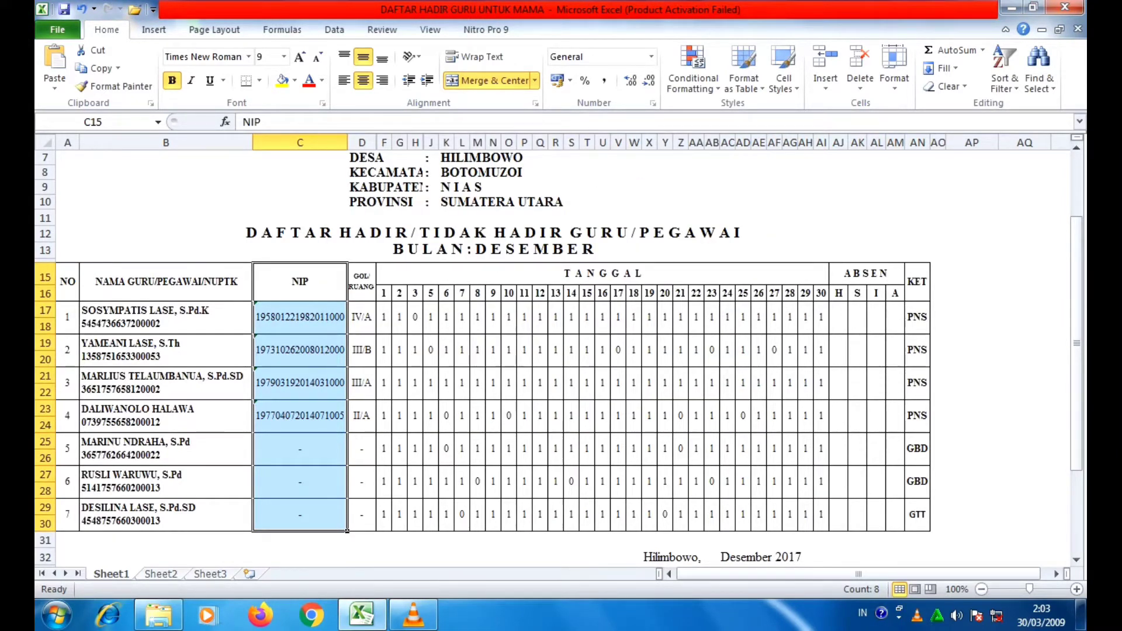
key("ctrl+minus")
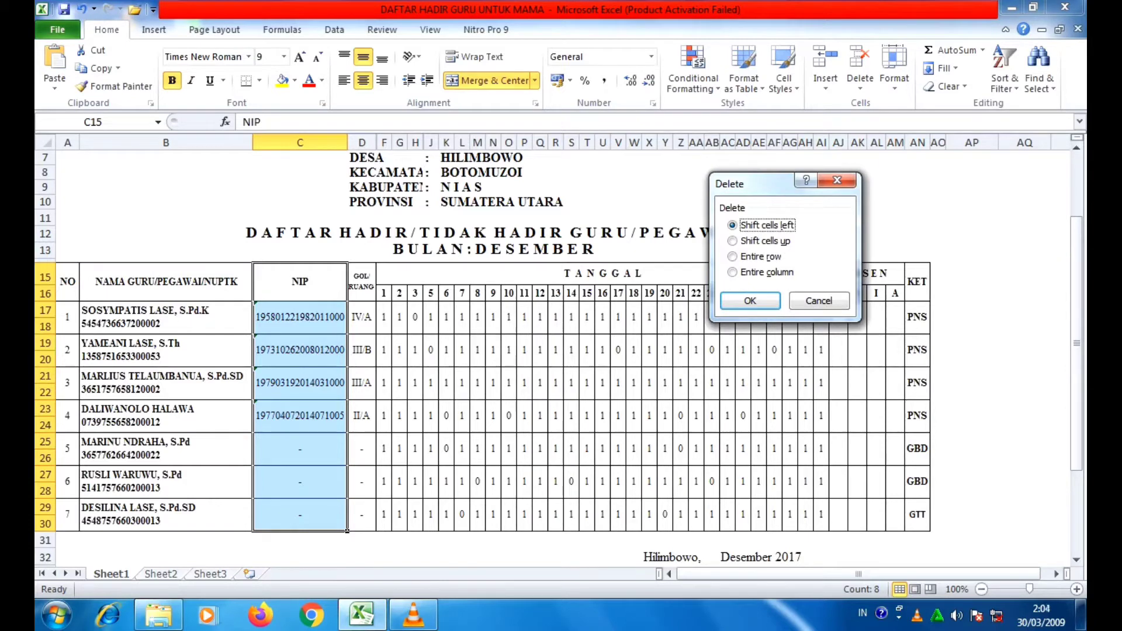
left_click_drag(760, 184, 685, 202)
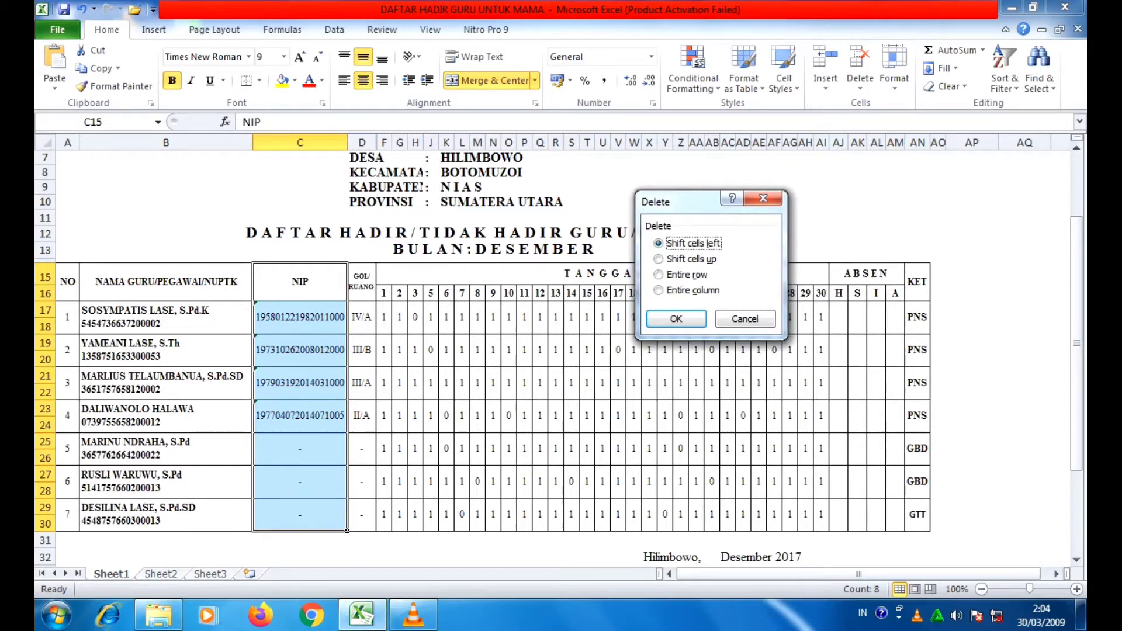
left_click(692, 290)
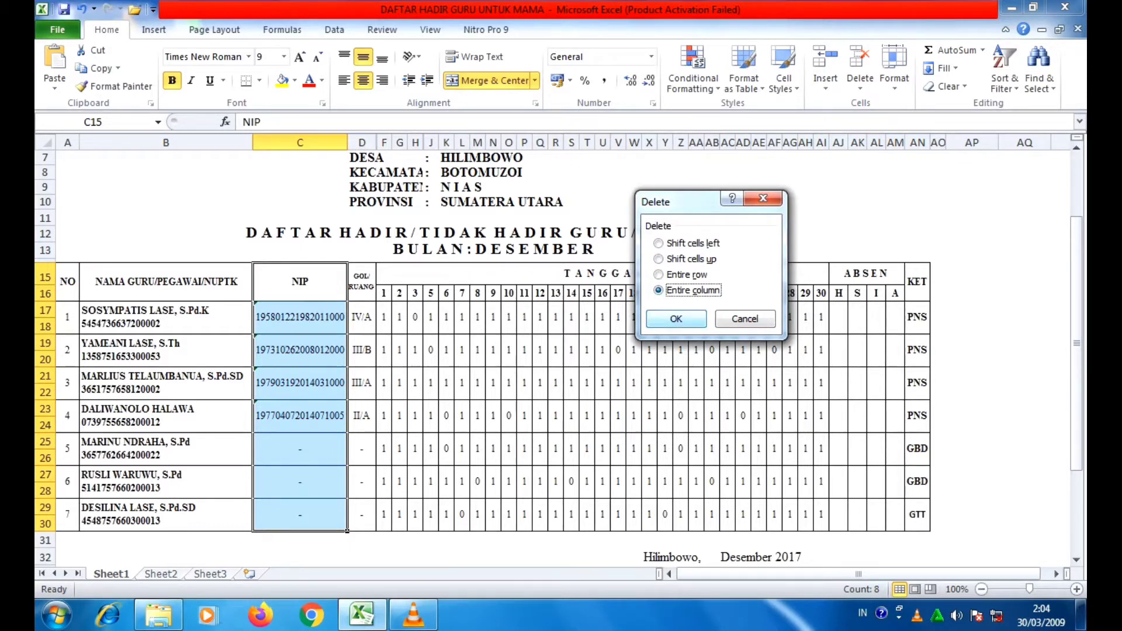
left_click(676, 319)
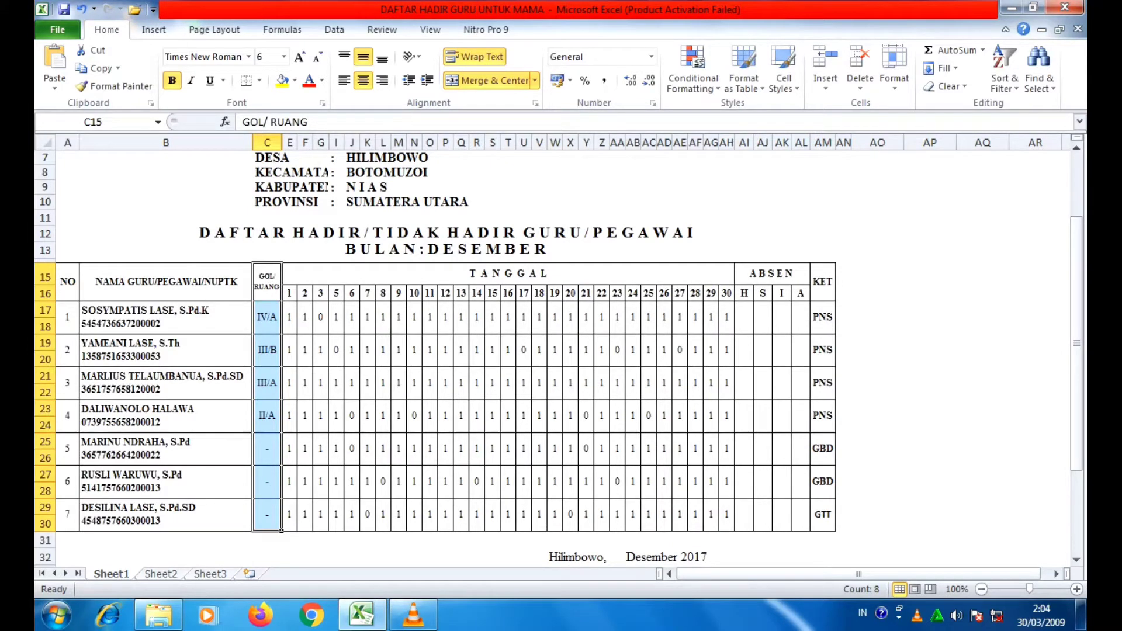
key("ctrl+z")
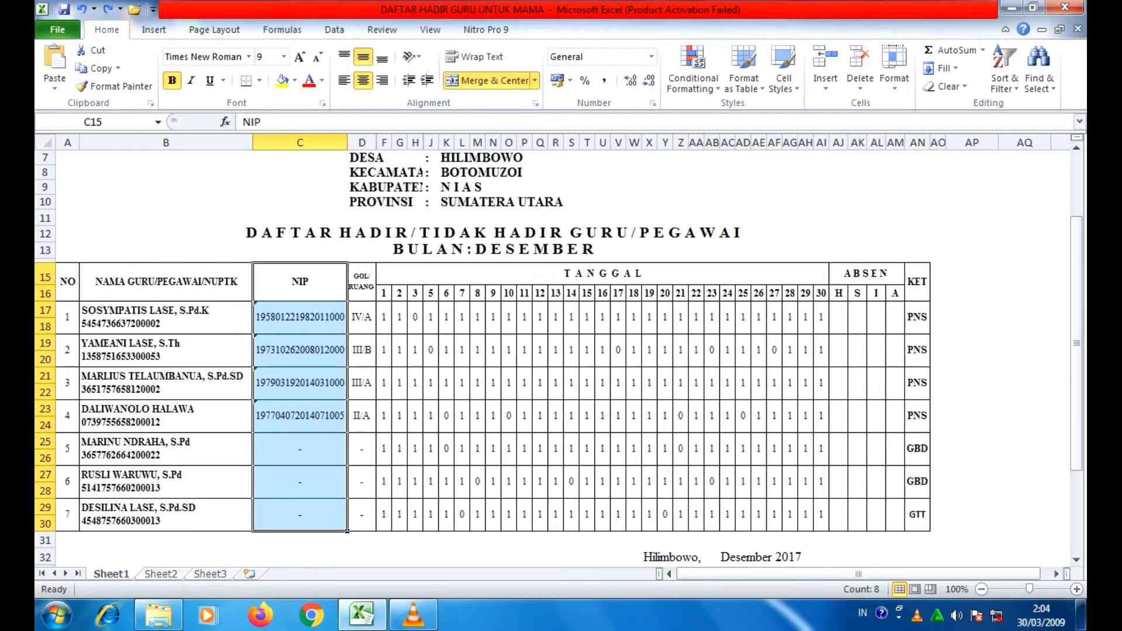
Delete the first teacher's entire rows 17 and 18 from the attendance table and undo the deletion
left_click(300, 318)
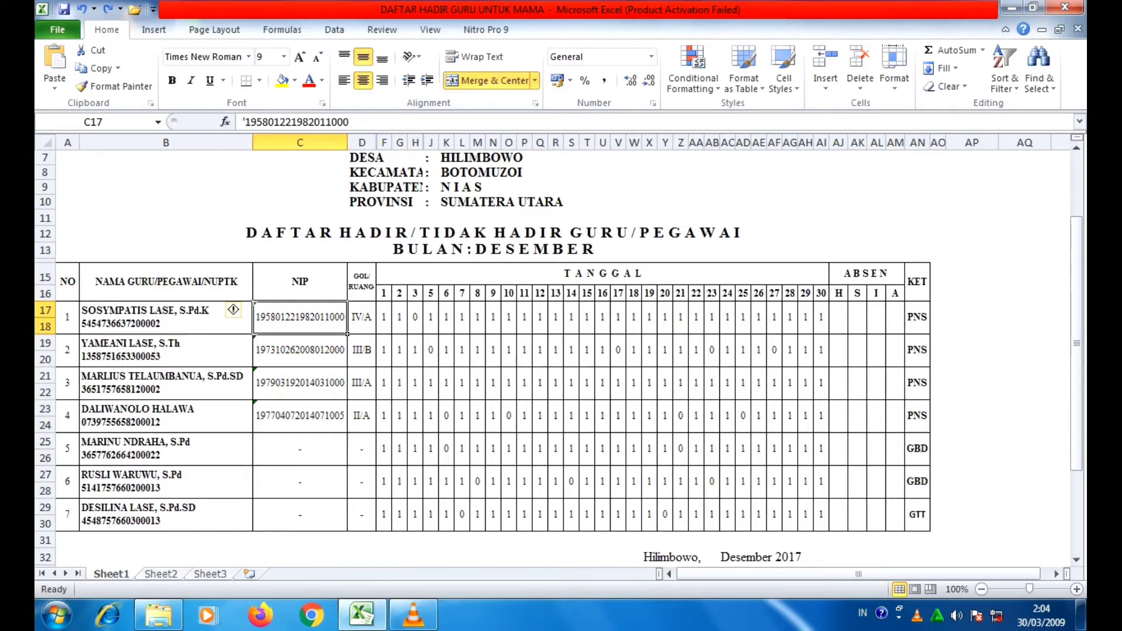
key("ctrl+minus")
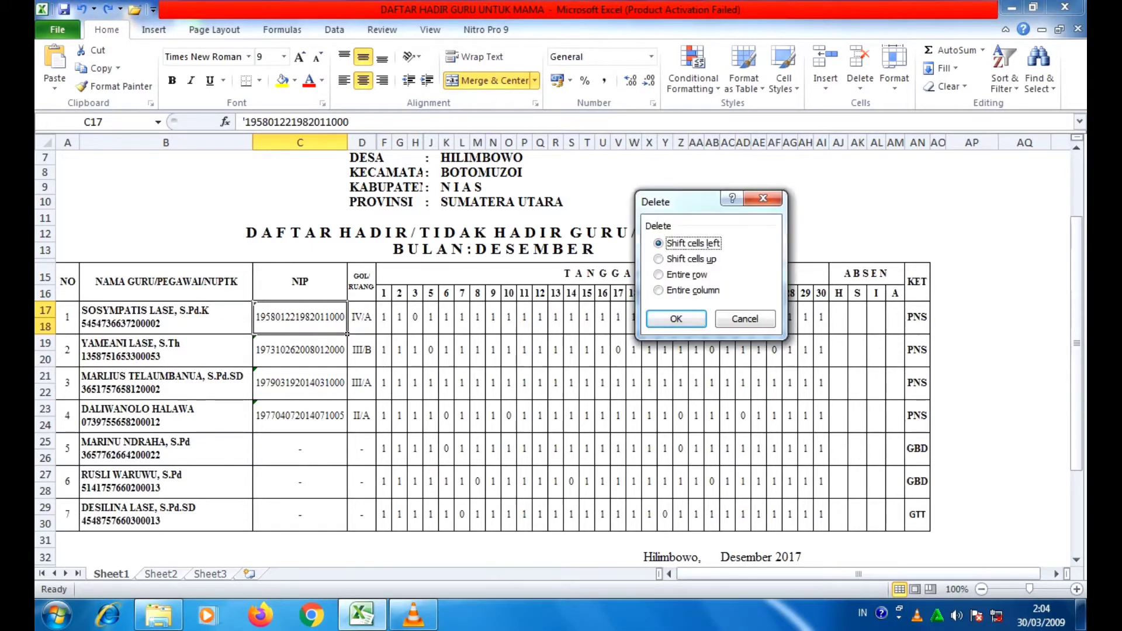
key("r")
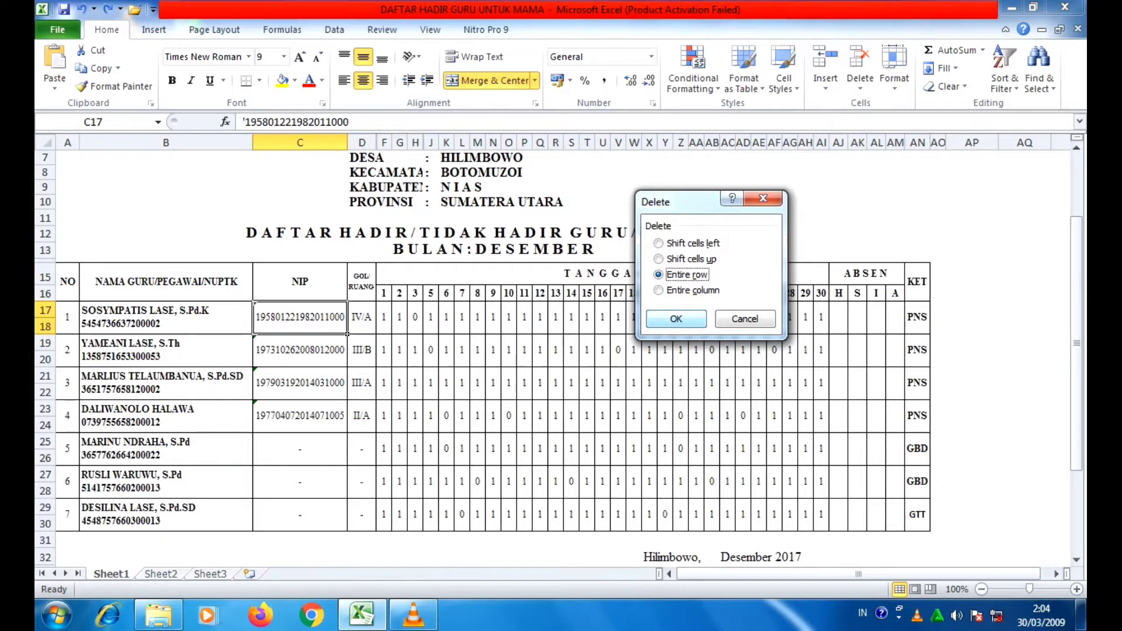
key("Return")
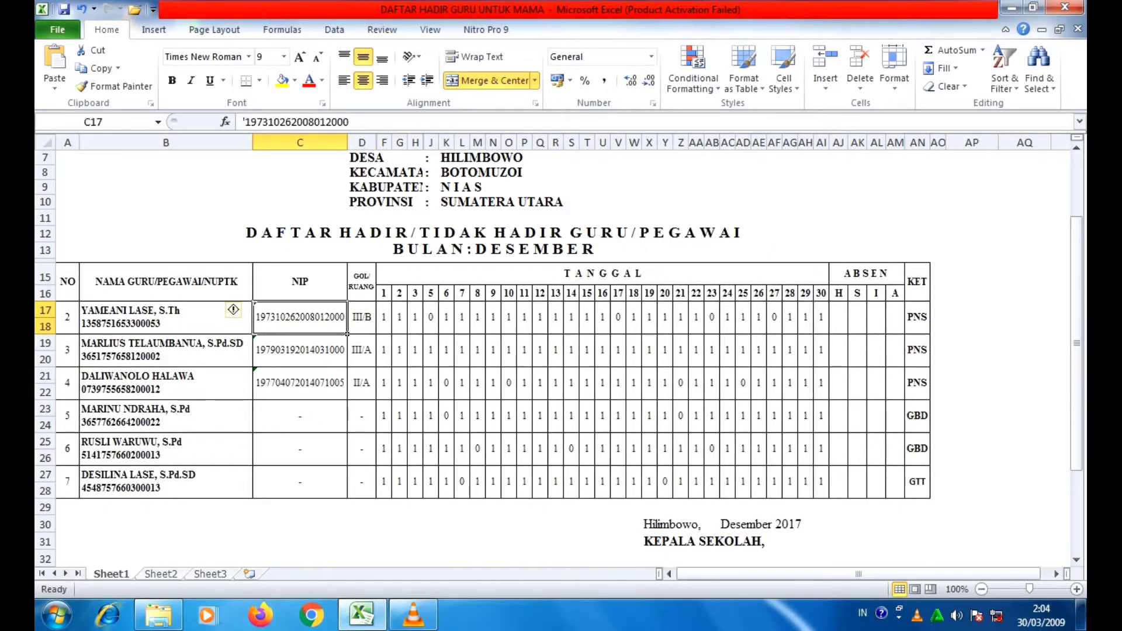
left_click(67, 318)
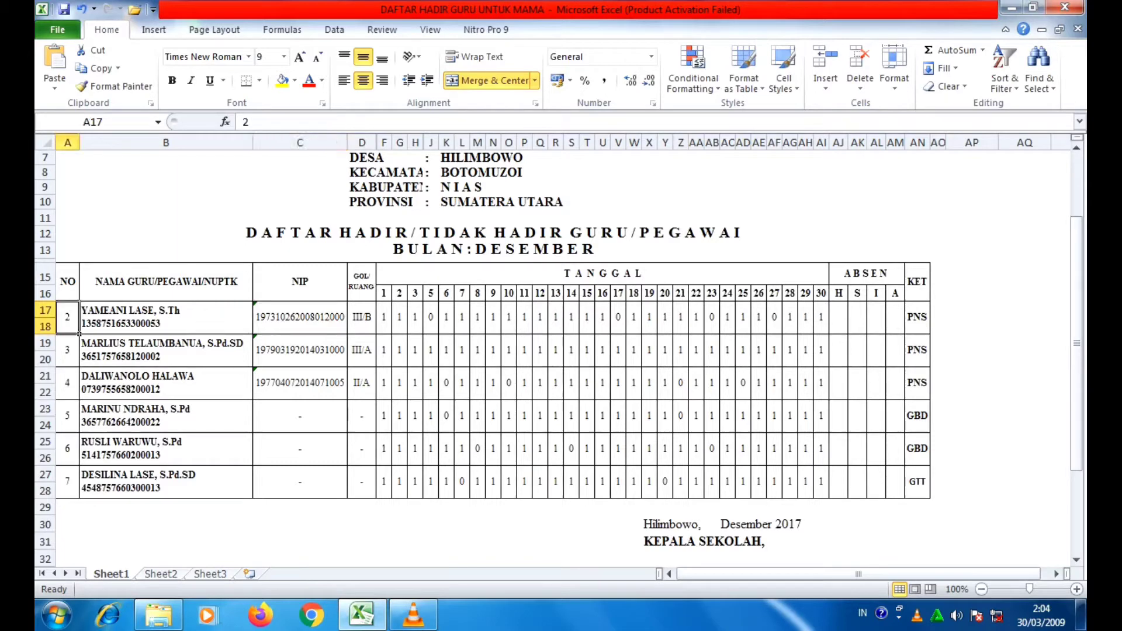
scroll(555, 357, "up", 2)
scroll(555, 356, "down", 3)
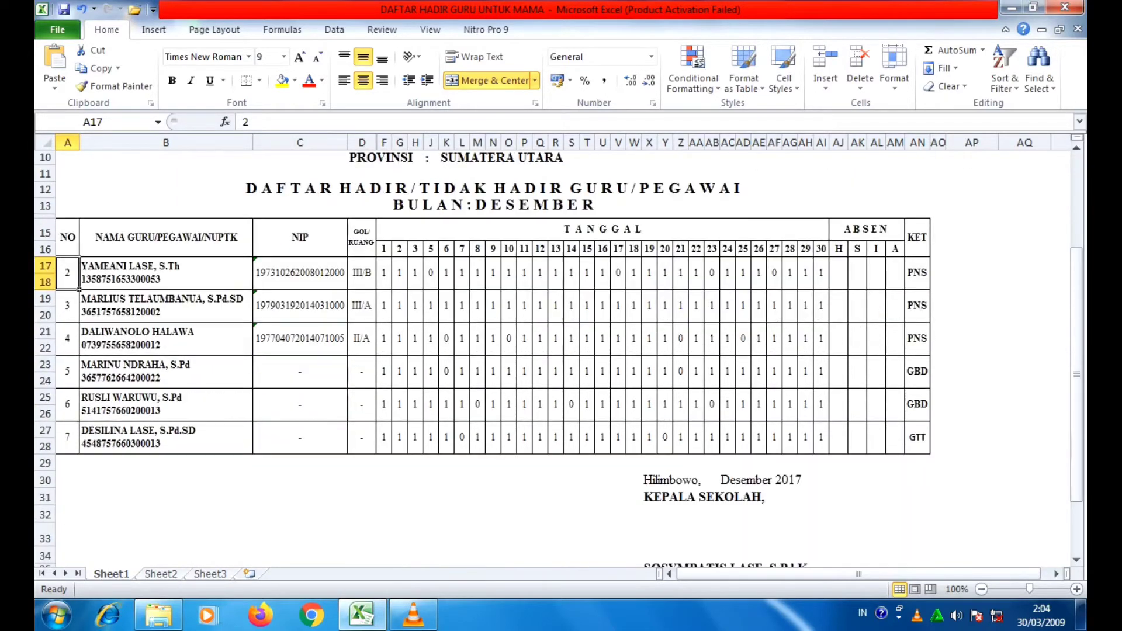
key("ctrl+z")
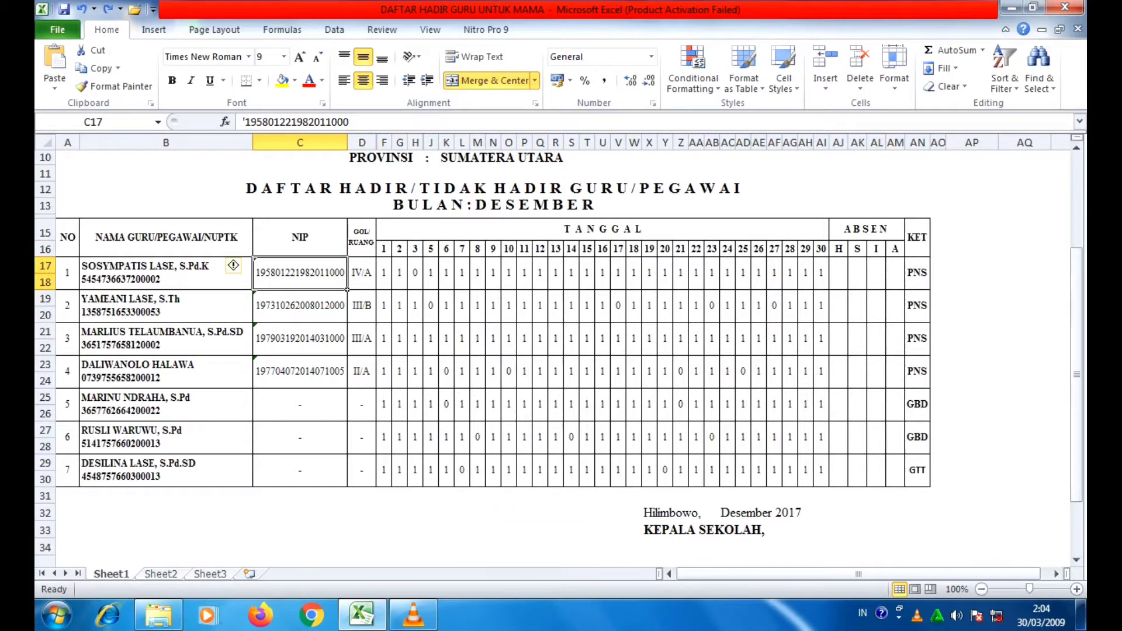
Hide the NIP column of the attendance table and undo the hiding
left_click_drag(300, 237, 300, 476)
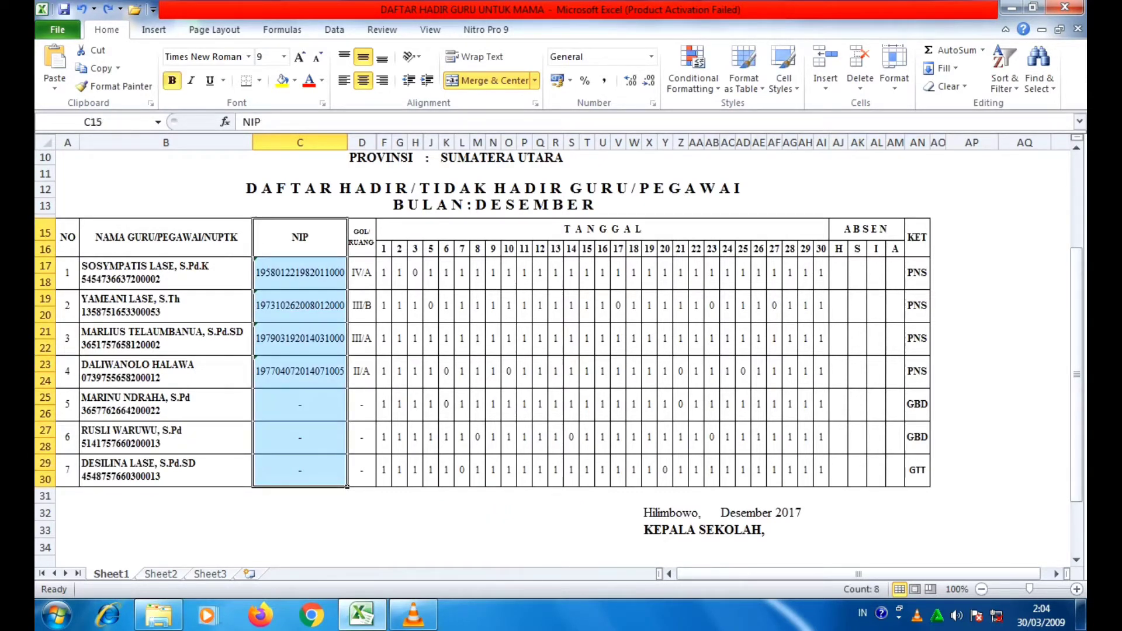
left_click(300, 238)
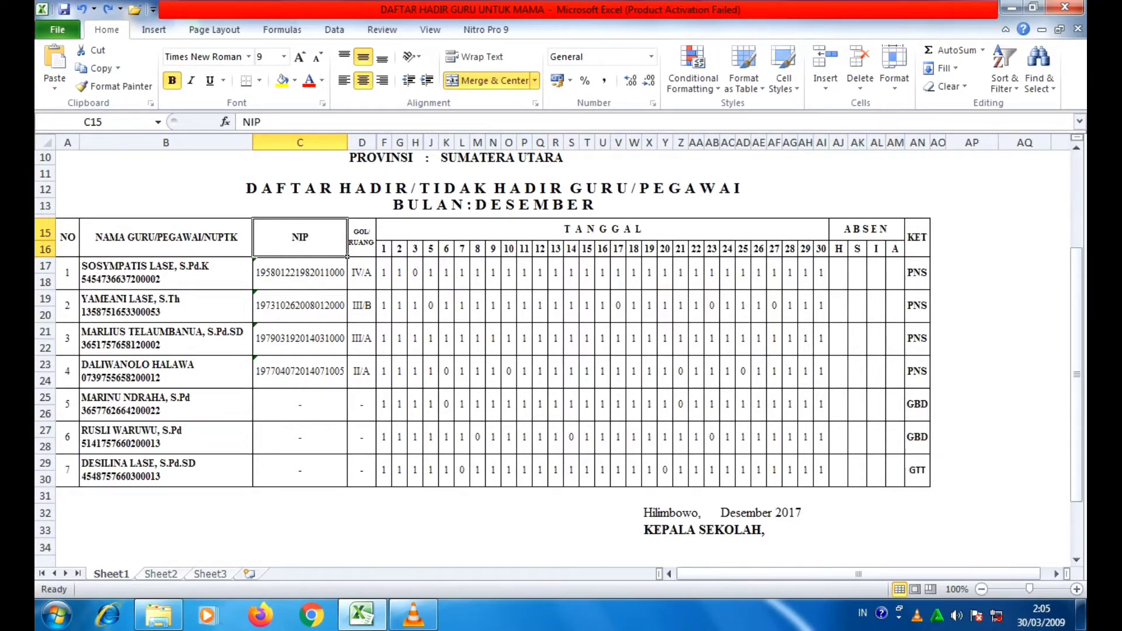
key("ctrl+0")
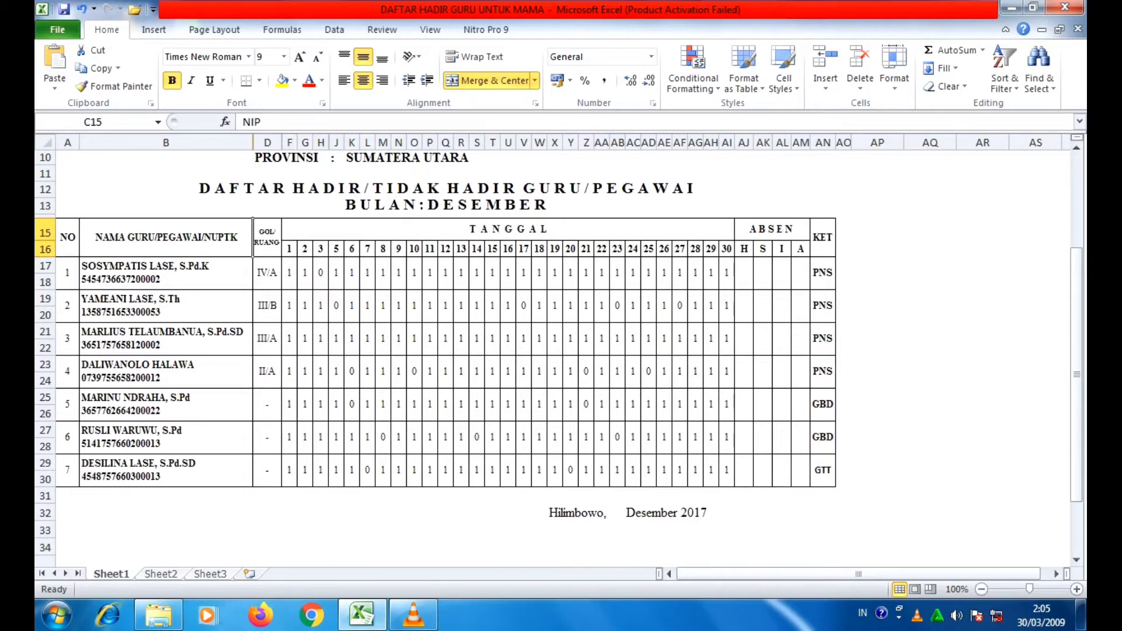
key("ctrl+z")
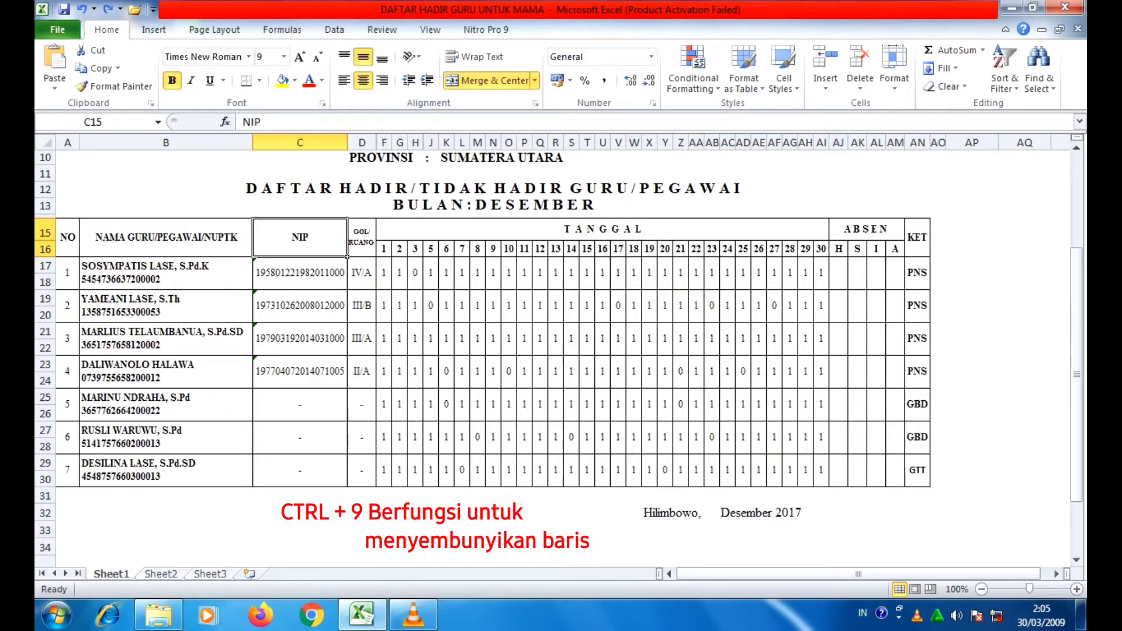
Hide rows 17 and 18 of the first teacher's entry and select the NO cell of entry 2
left_click_drag(67, 273, 918, 272)
left_click(67, 273)
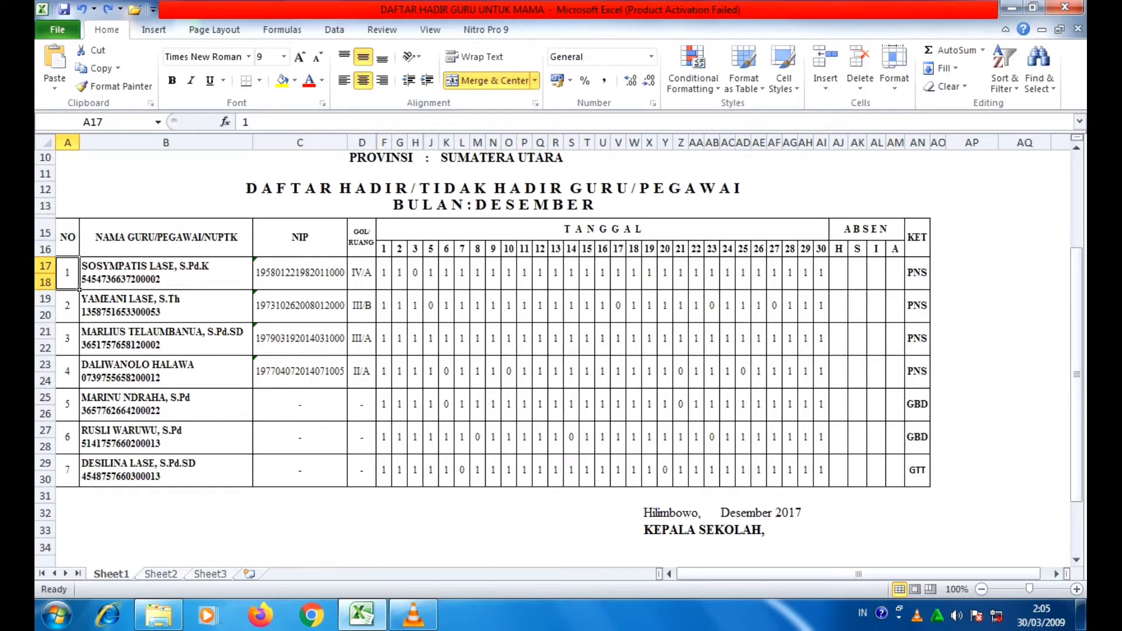
key("ctrl+9")
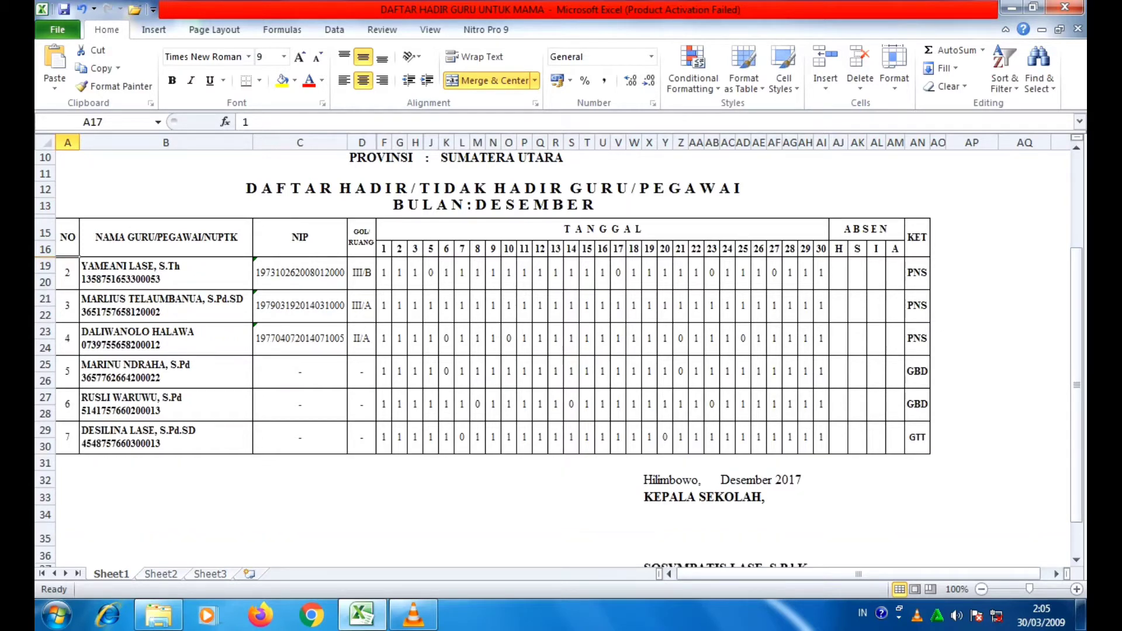
left_click_drag(68, 273, 67, 437)
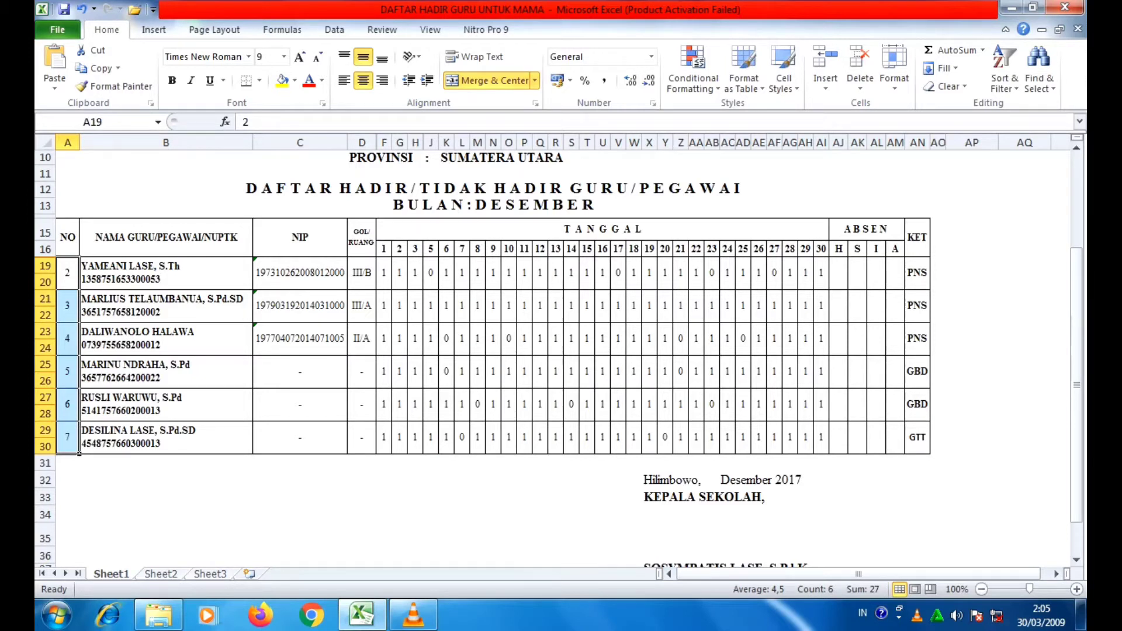
left_click(67, 273)
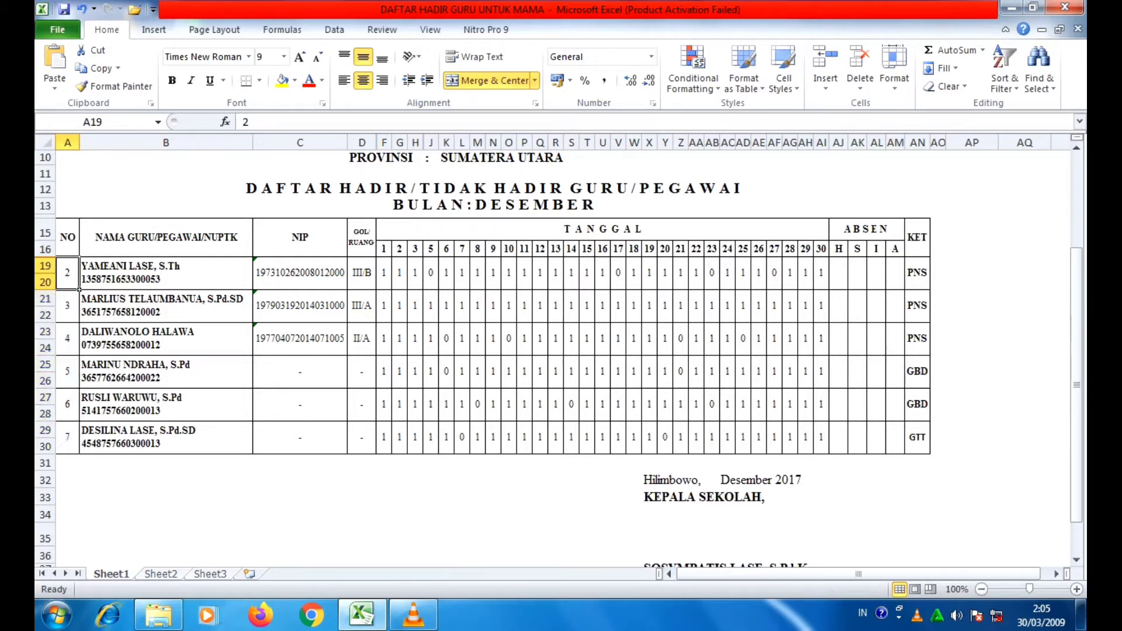
Undo the hiding of rows 17 and 18 so the first teacher's entry is shown again
left_click_drag(68, 273, 67, 305)
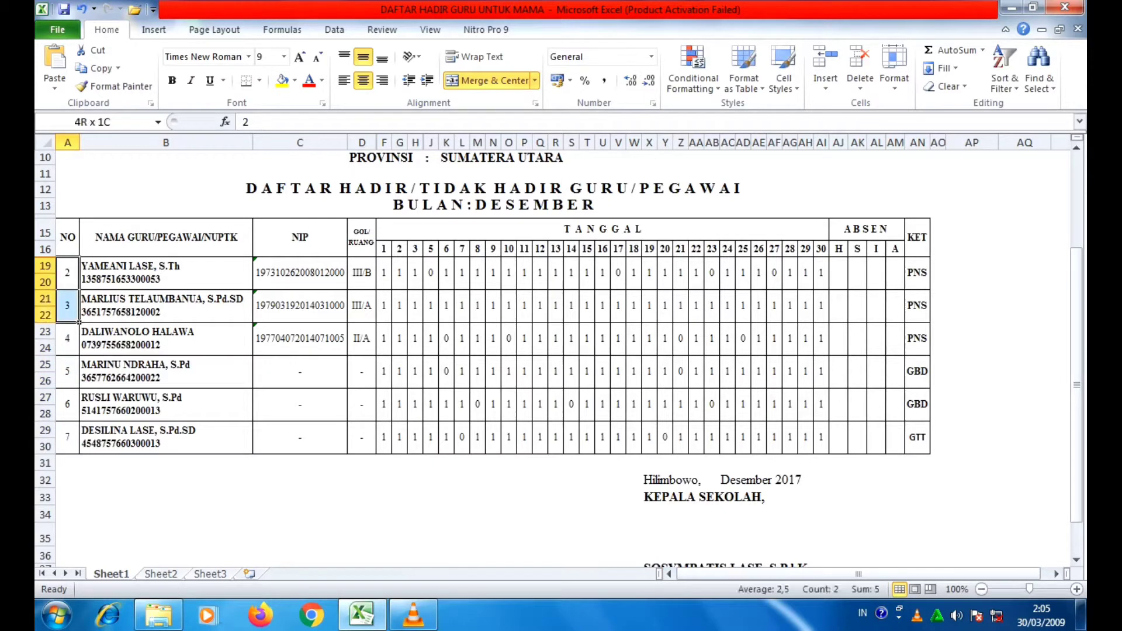
left_click(67, 306)
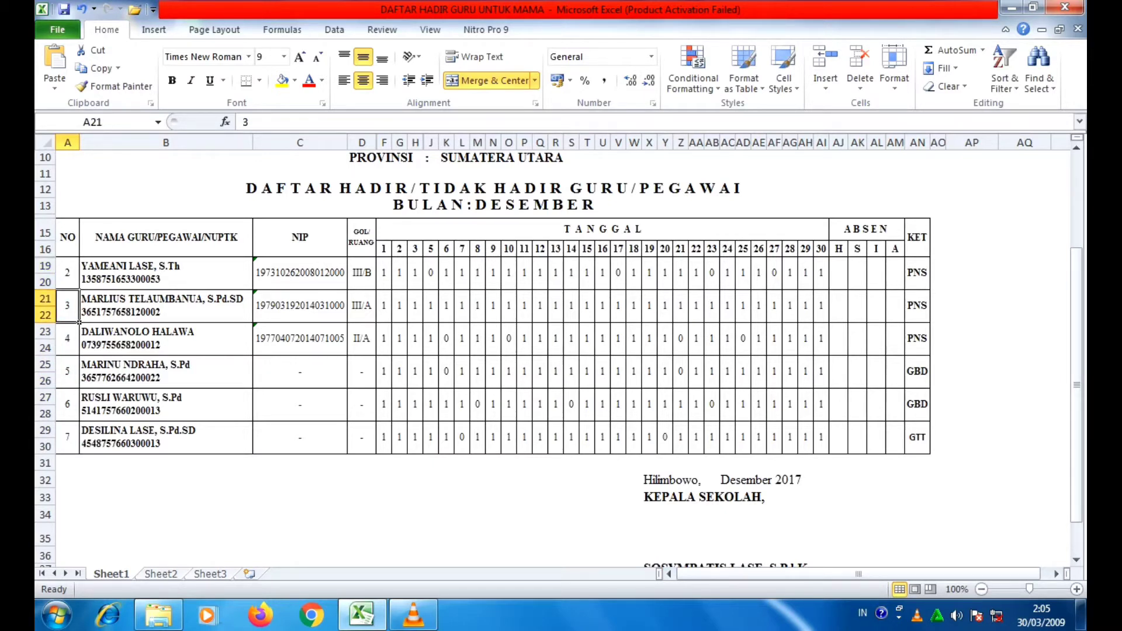
key("ctrl+z")
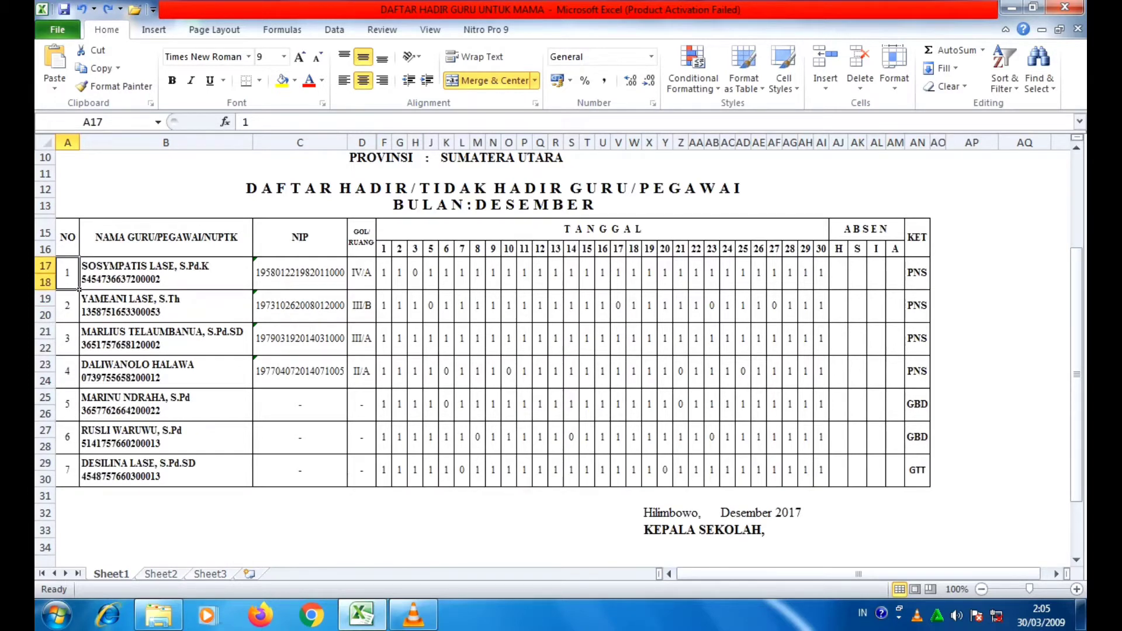
Dismiss the color scheme prompt, strike through the first five teachers' name cells in B17:B26, and remove the strikethrough
left_click_drag(67, 273, 67, 305)
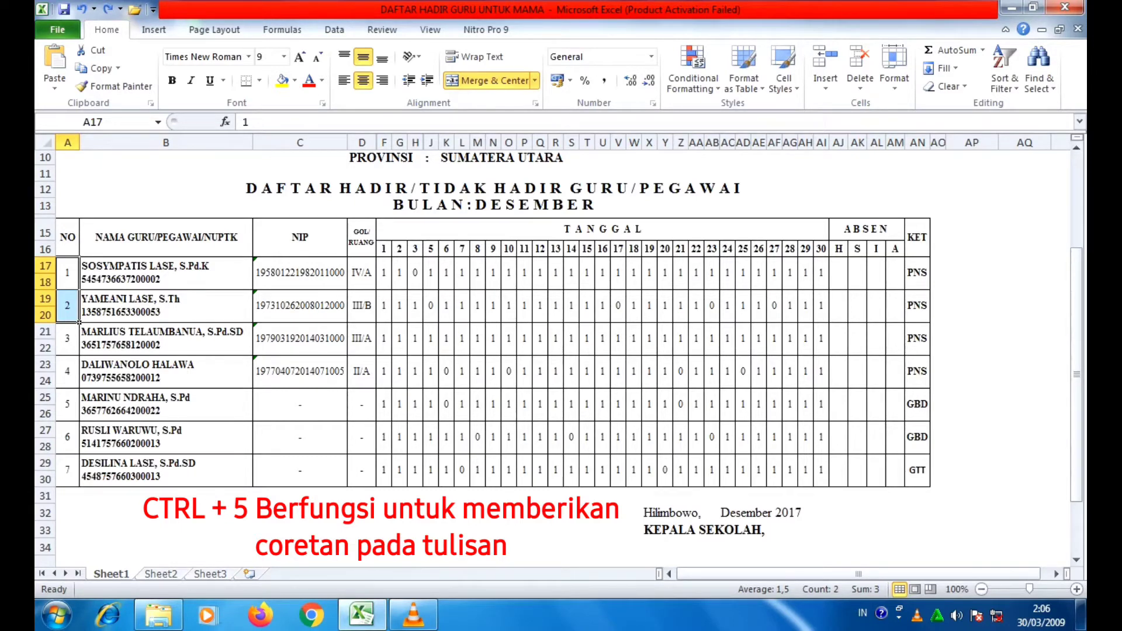
scroll(559, 351, "up", 1)
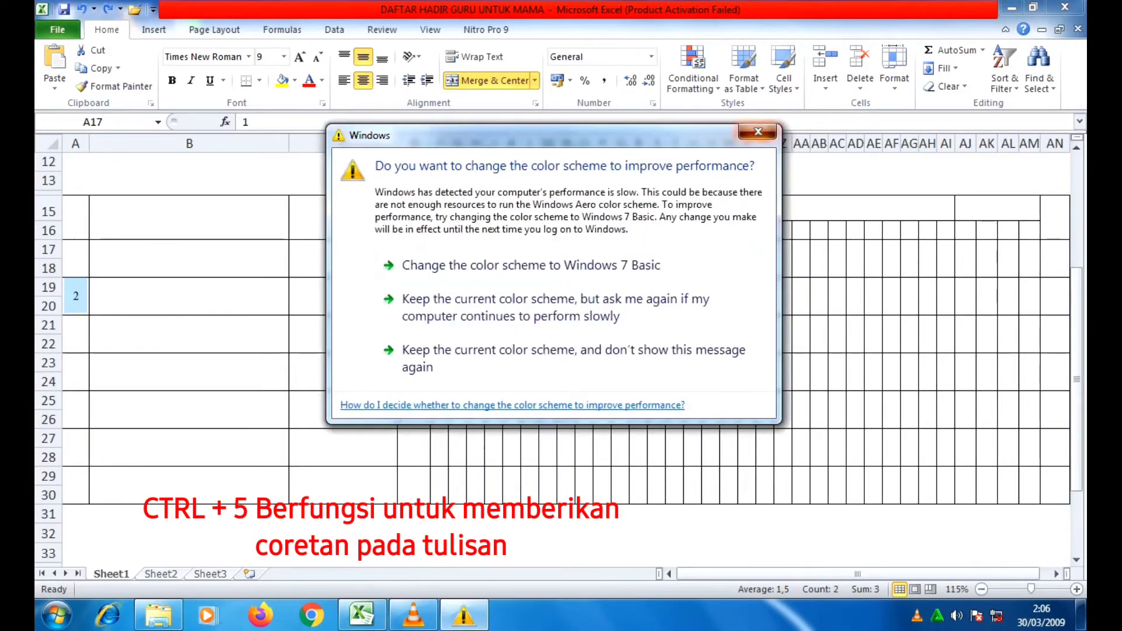
left_click(758, 132)
scroll(558, 351, "up", 4)
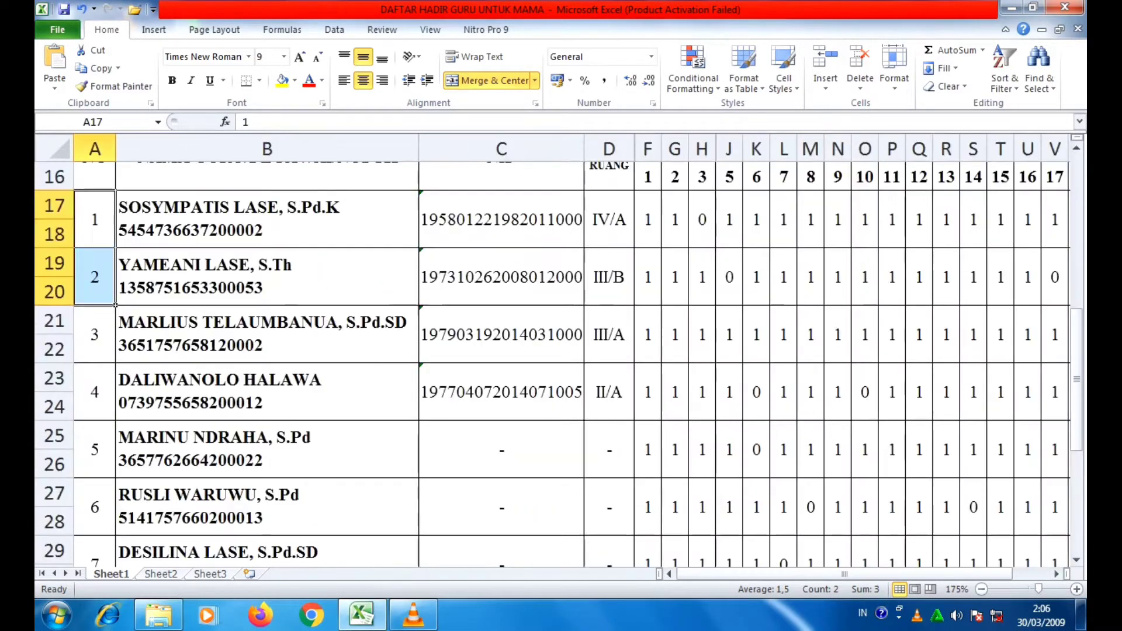
left_click_drag(409, 220, 419, 478)
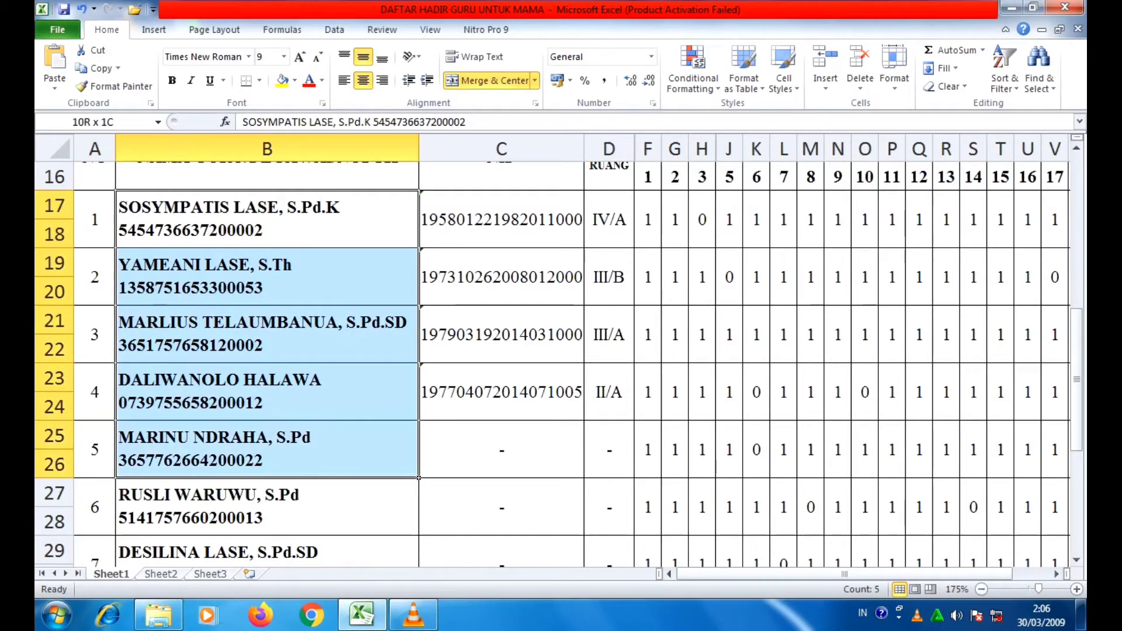
left_click(418, 246)
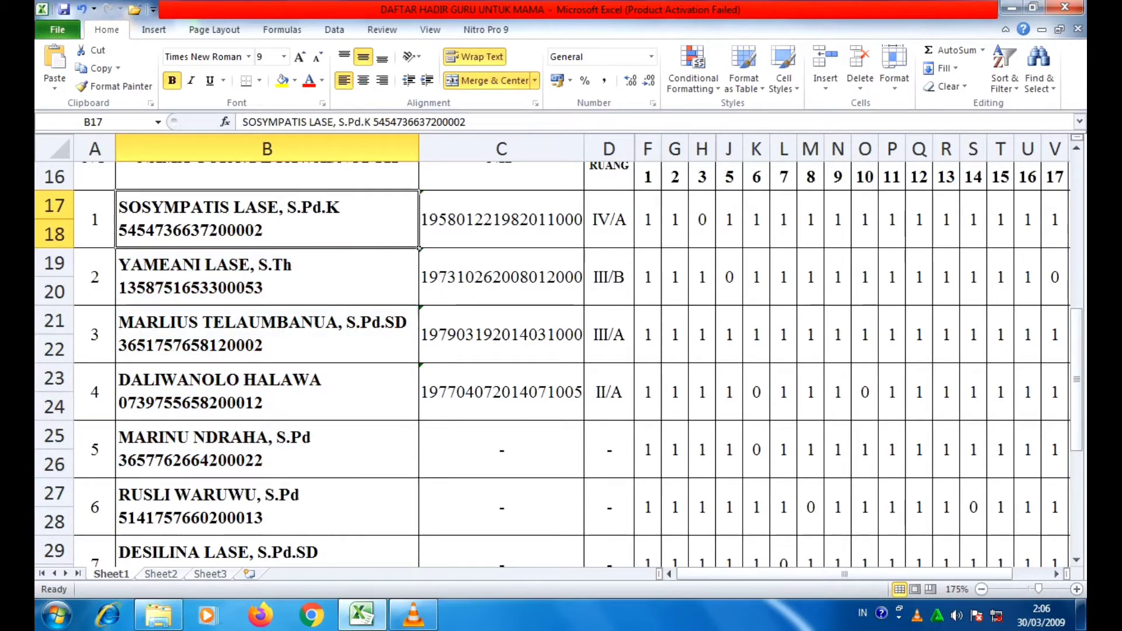
left_click_drag(419, 248, 419, 478)
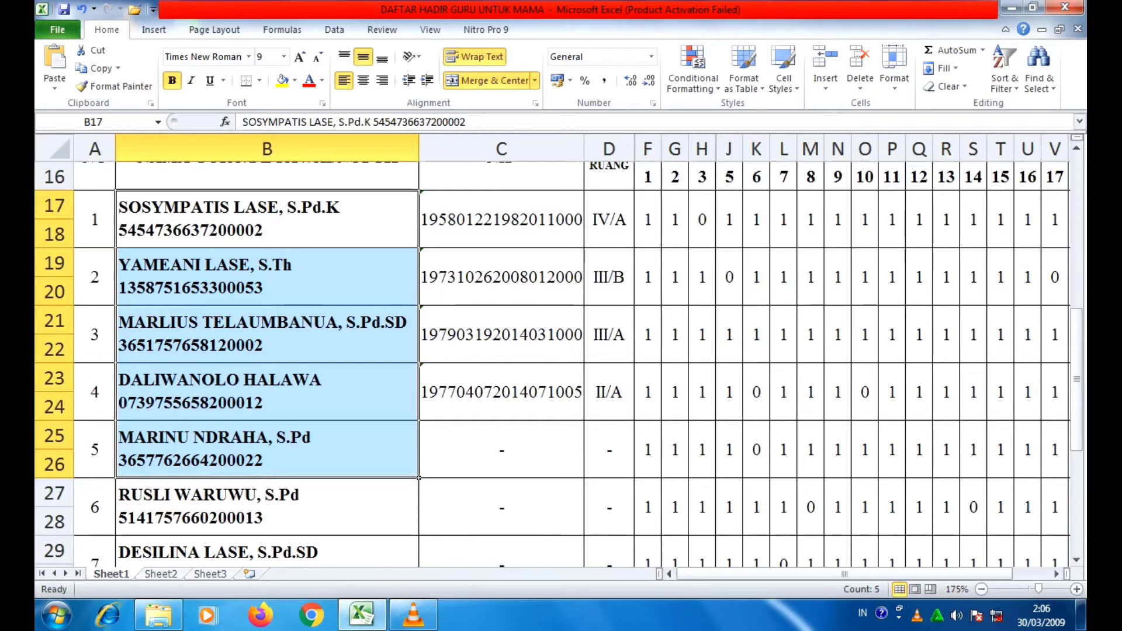
key("ctrl+5")
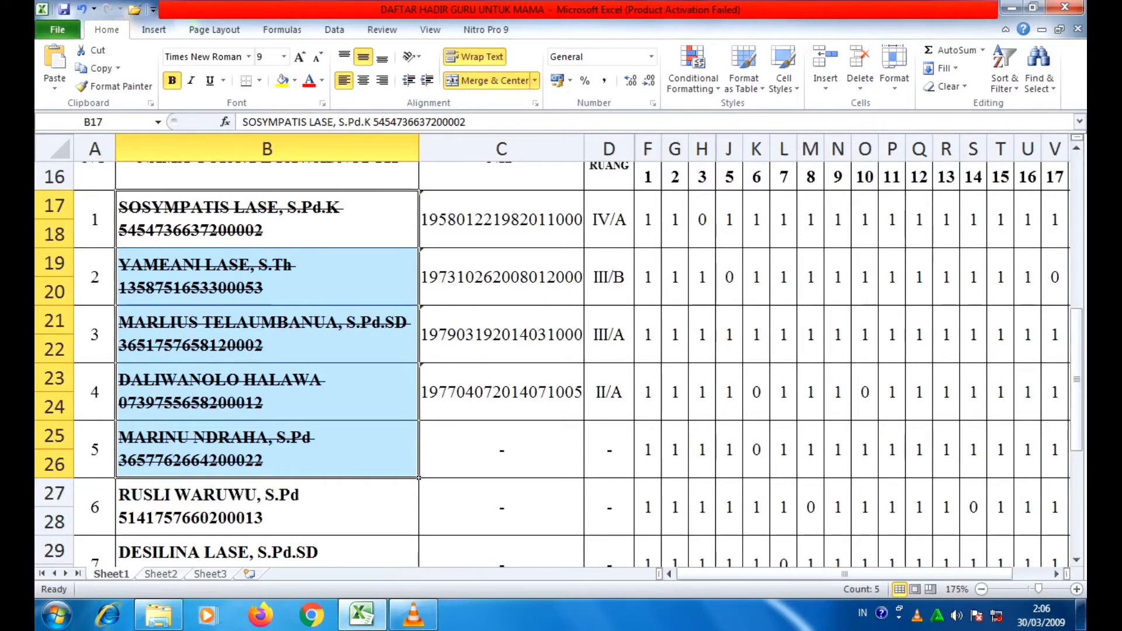
key("ctrl+5")
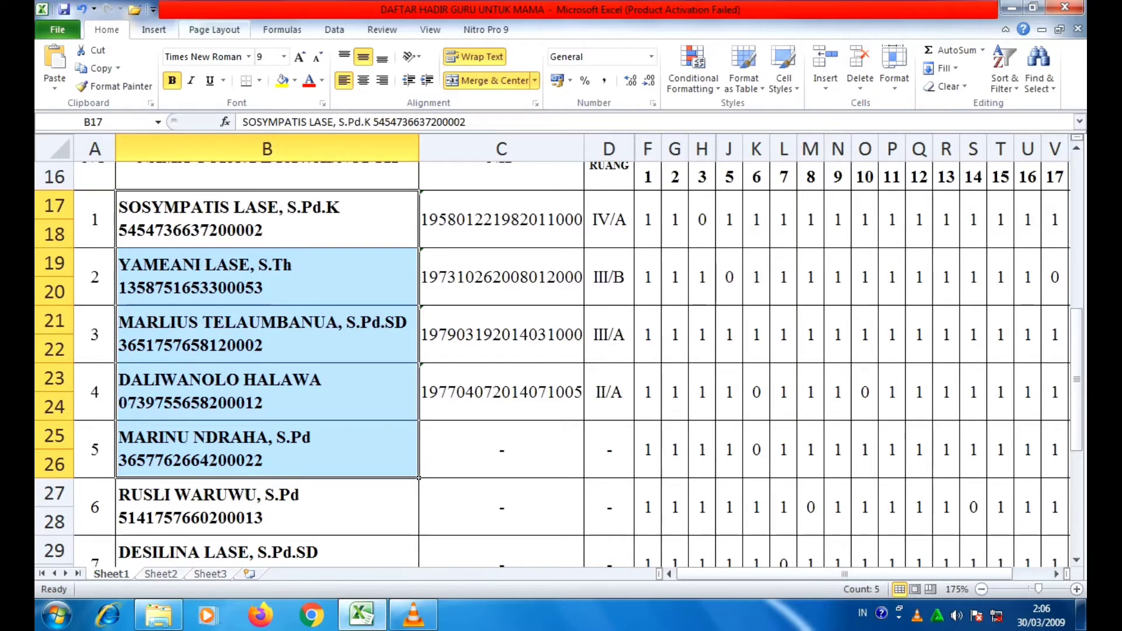
Select the sheet's title cell DAFTAR HADIR/TIDAK HADIR GURU/PEGAWAI in row 12
scroll(560, 350, "down", 4)
scroll(560, 350, "down", 3)
scroll(560, 351, "up", 1)
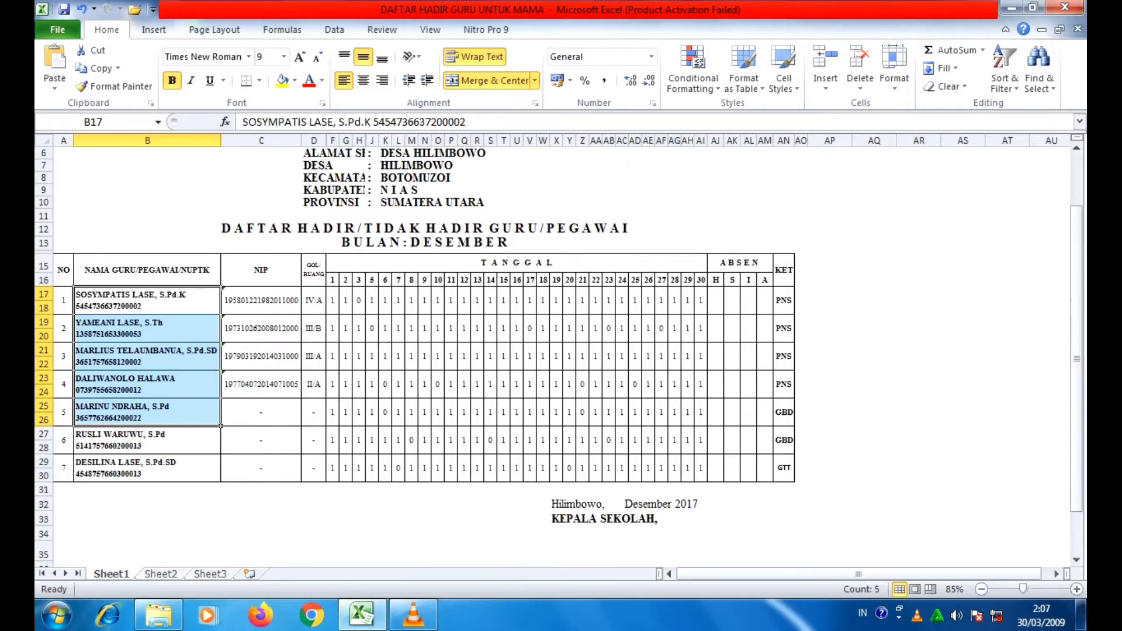
left_click(425, 229)
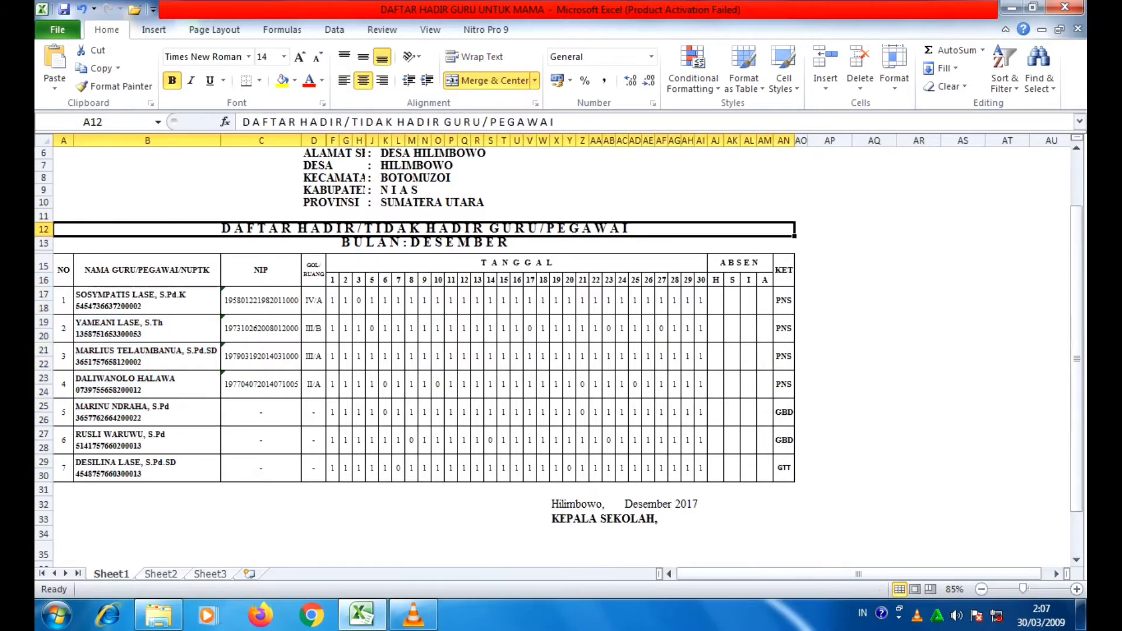
left_click(154, 29)
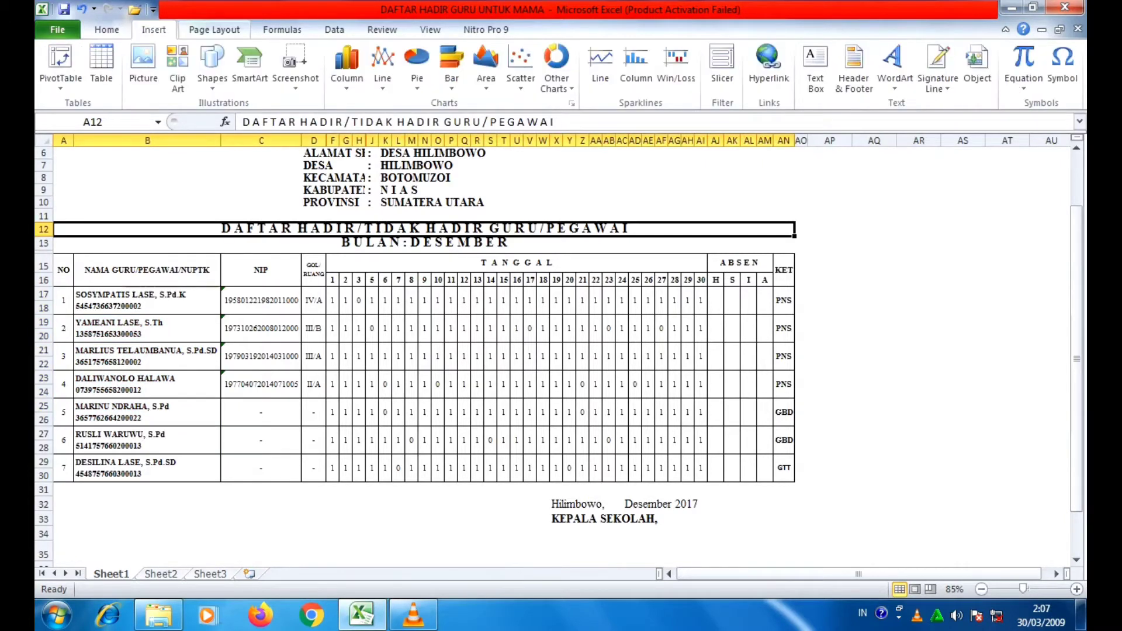
left_click(214, 29)
left_click(154, 30)
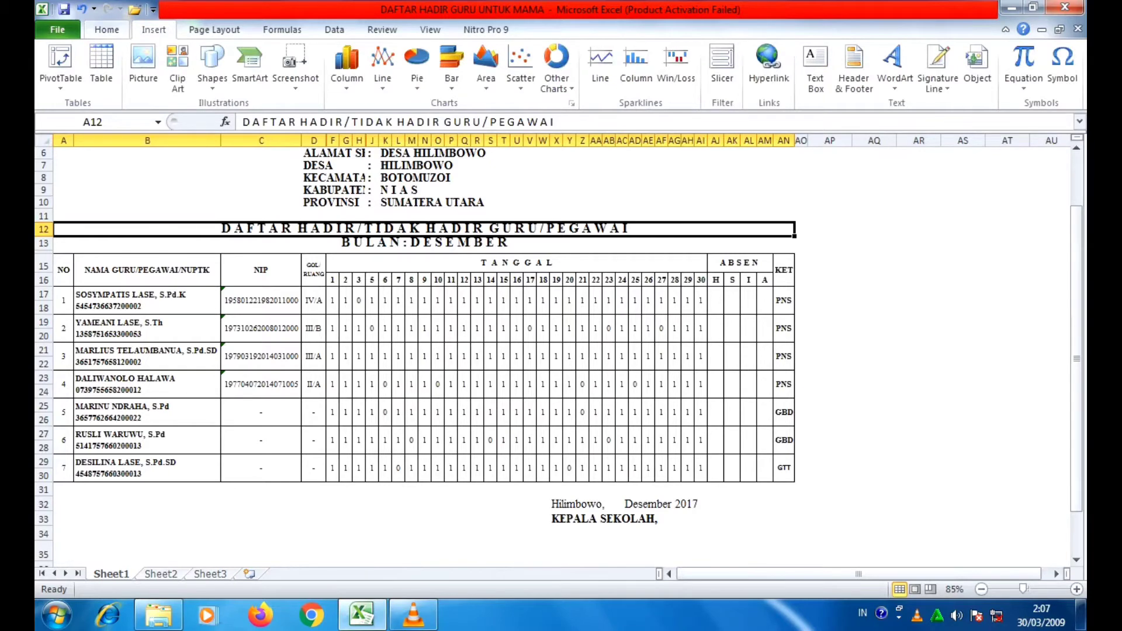
left_click(106, 30)
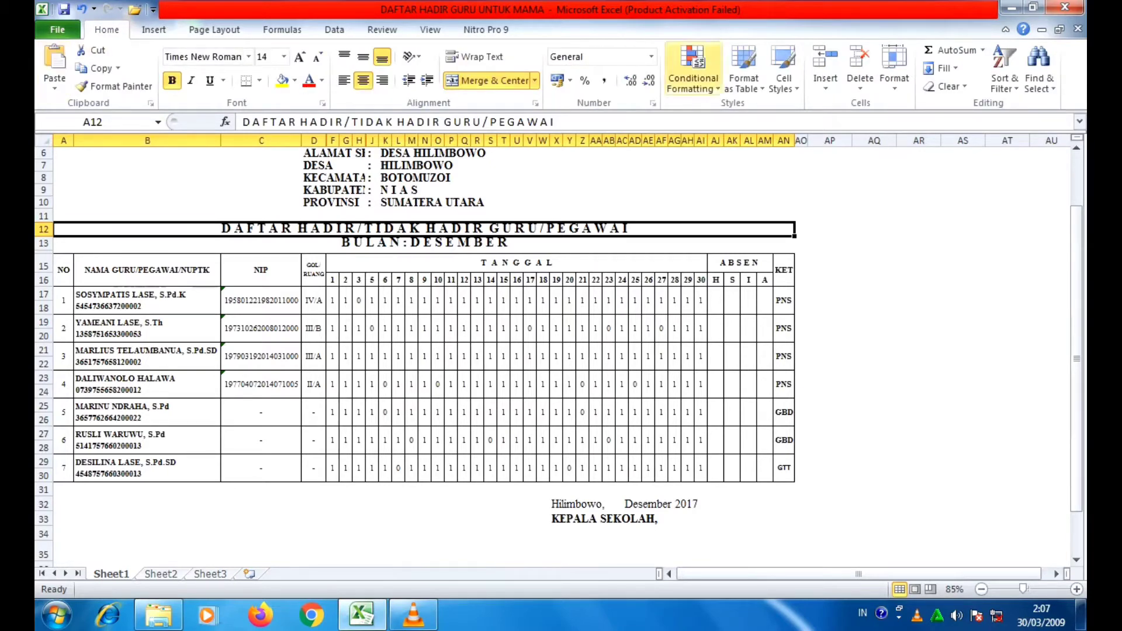
left_click(154, 30)
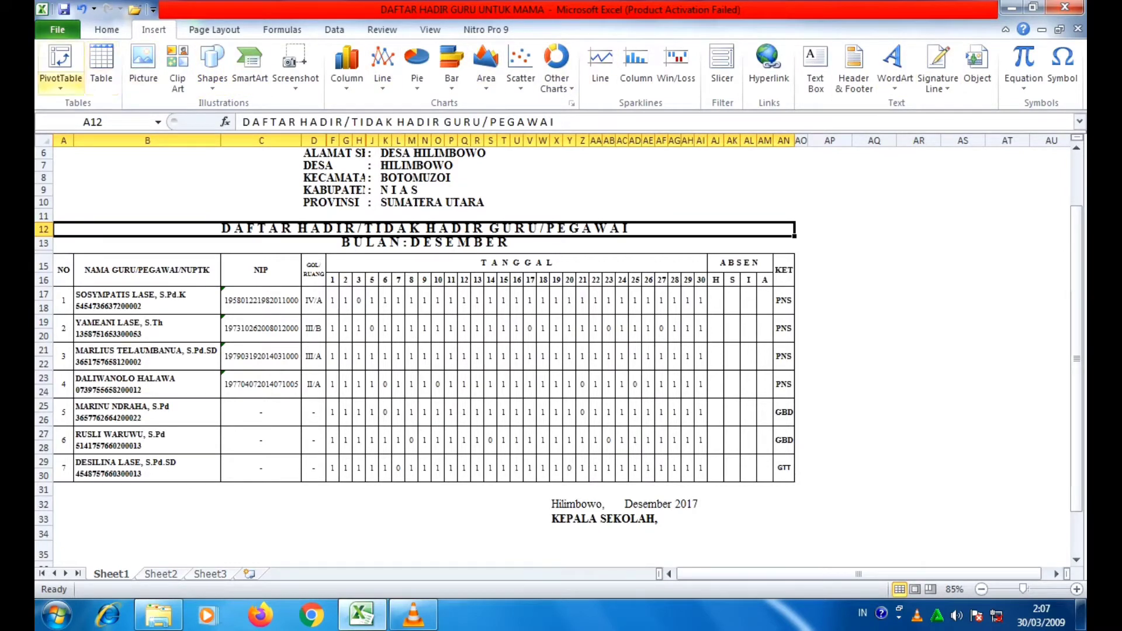
left_click(107, 29)
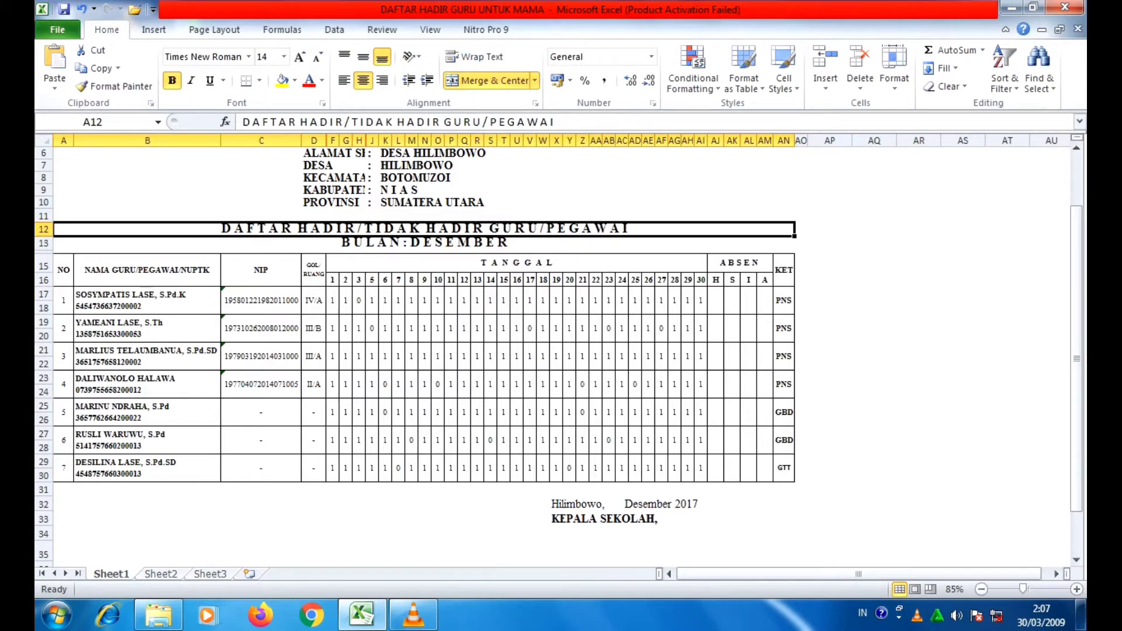
Collapse the ribbon to its tab names and expand it again
double_click(107, 29)
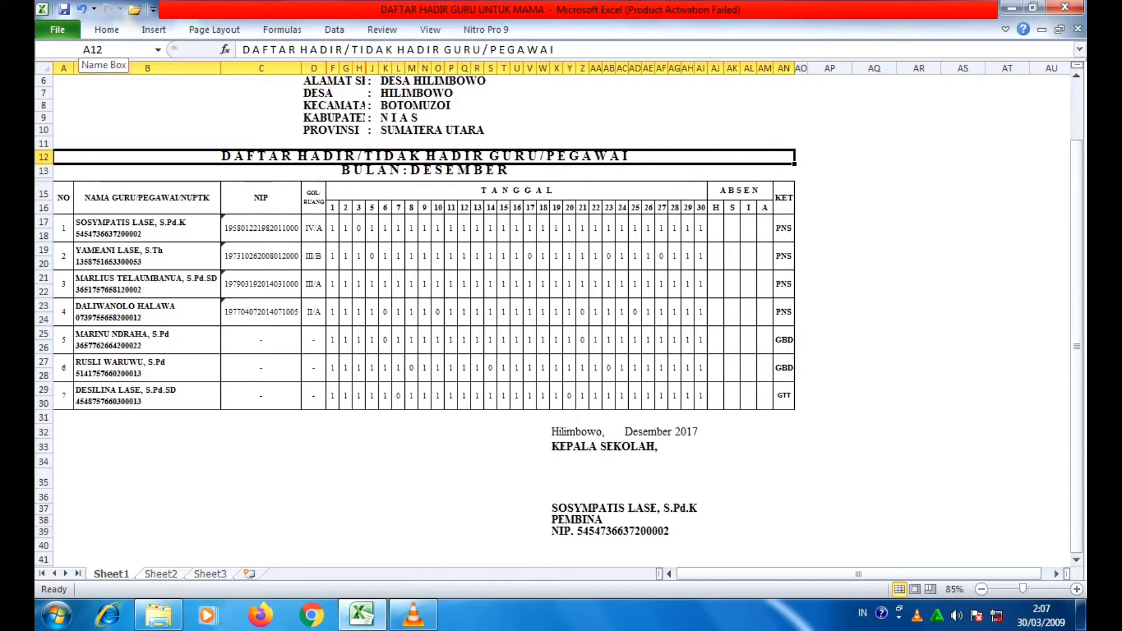
key("ctrl+F1")
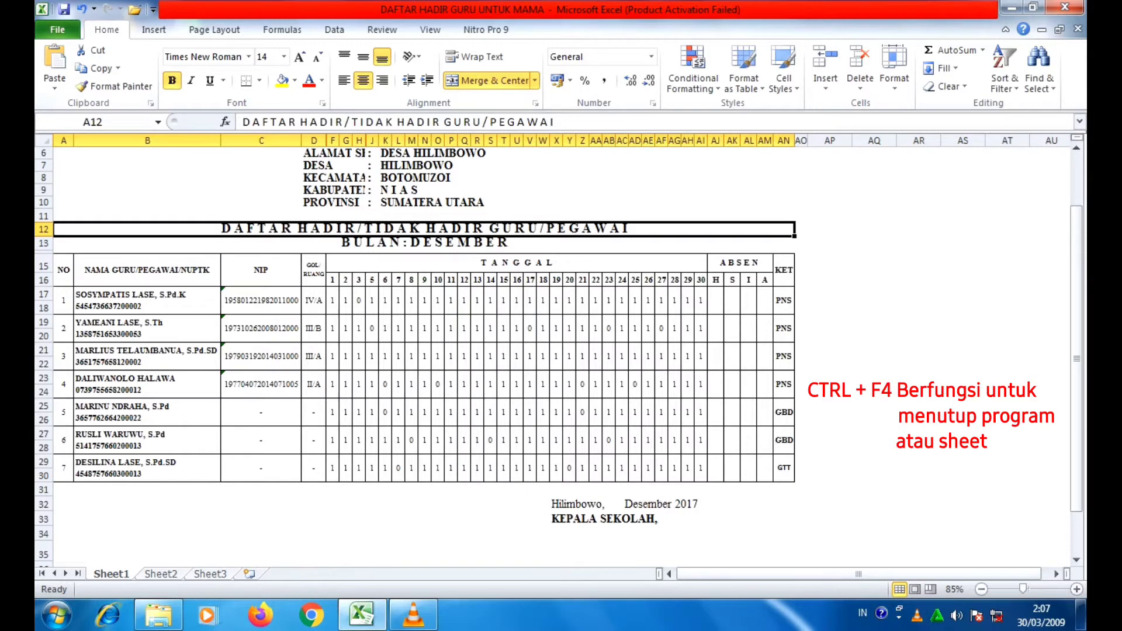
Select empty cell AQ19, close the attendance workbook, and exit Excel
left_click(873, 322)
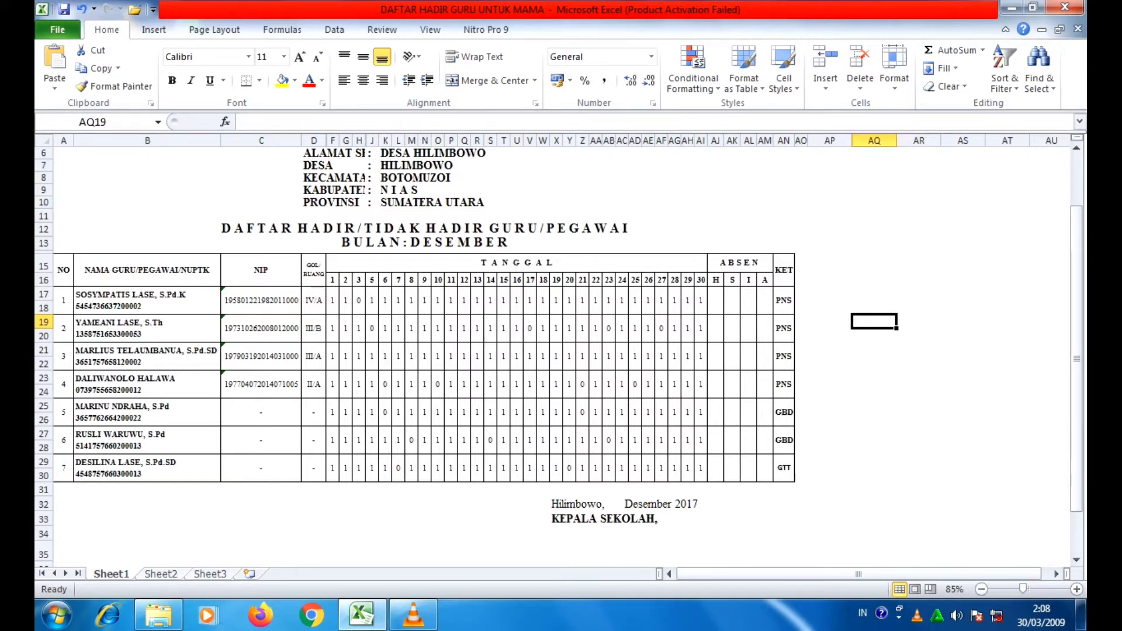
key("ctrl+w")
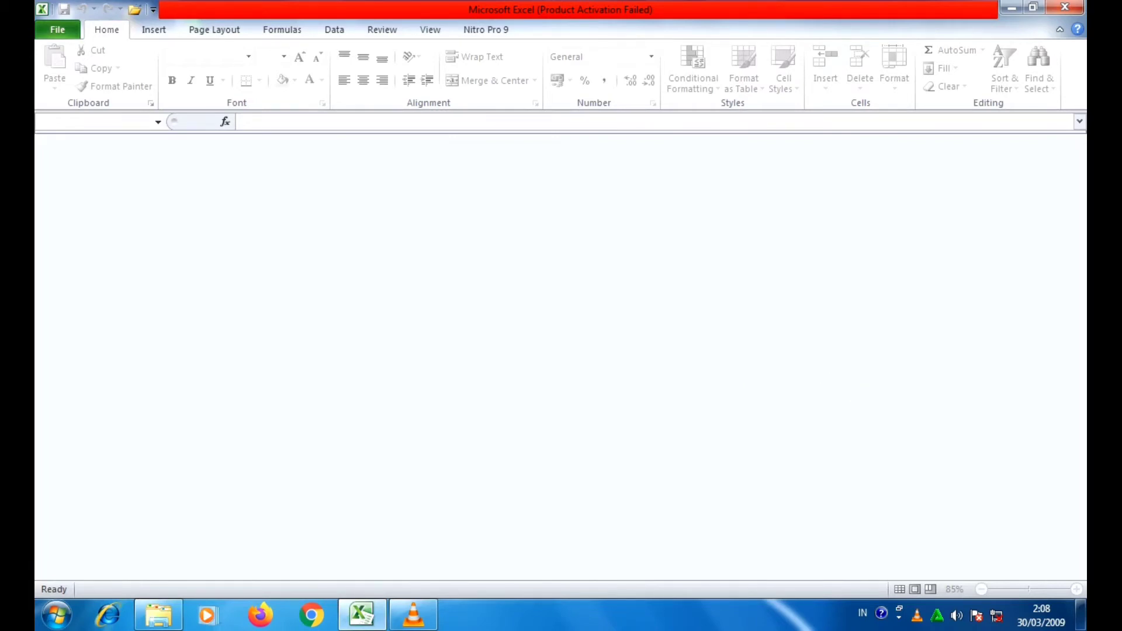
key("alt+F4")
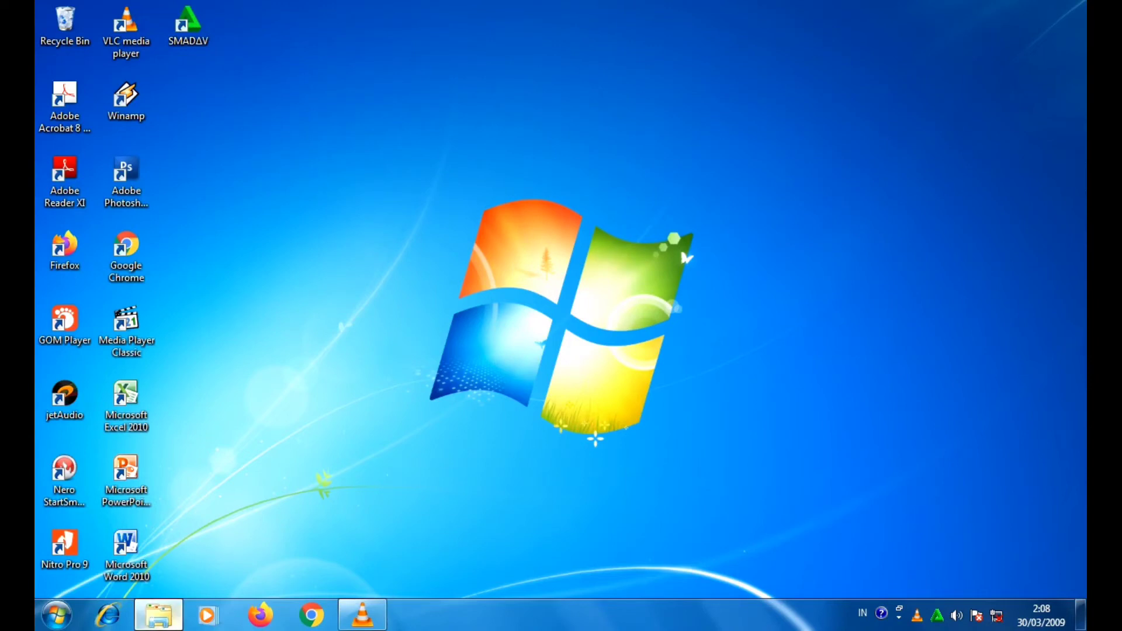
Reopen the workbook DAFTAR HADIR GURU UNTUK MAMA from its folder and close the Office Activation Wizard
left_click(159, 615)
left_click(278, 170)
double_click(279, 169)
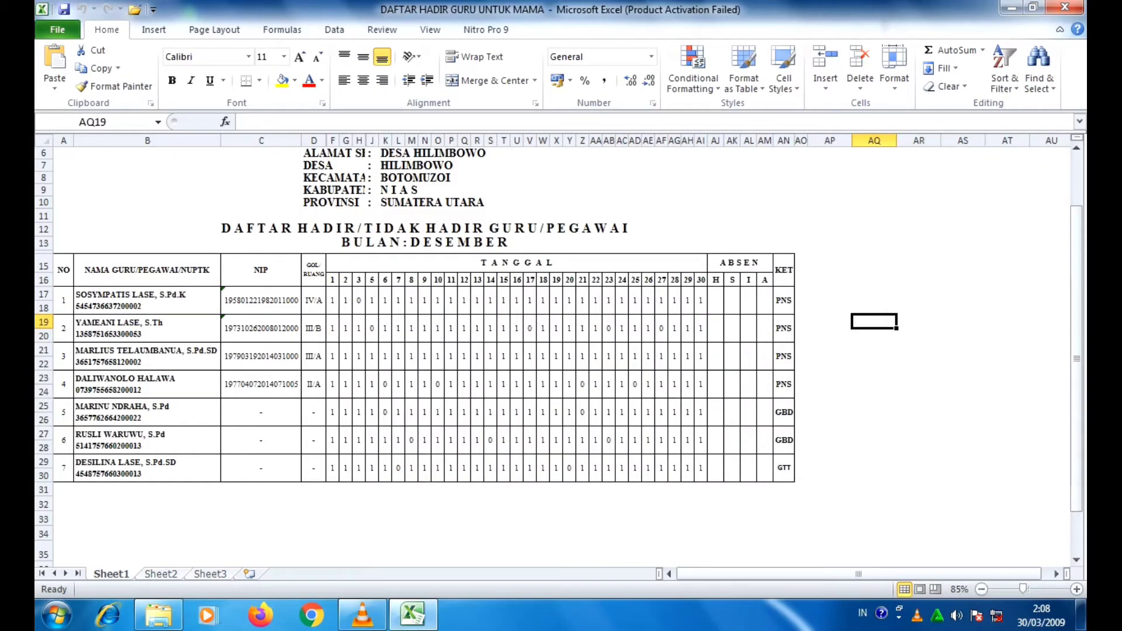
left_click(801, 217)
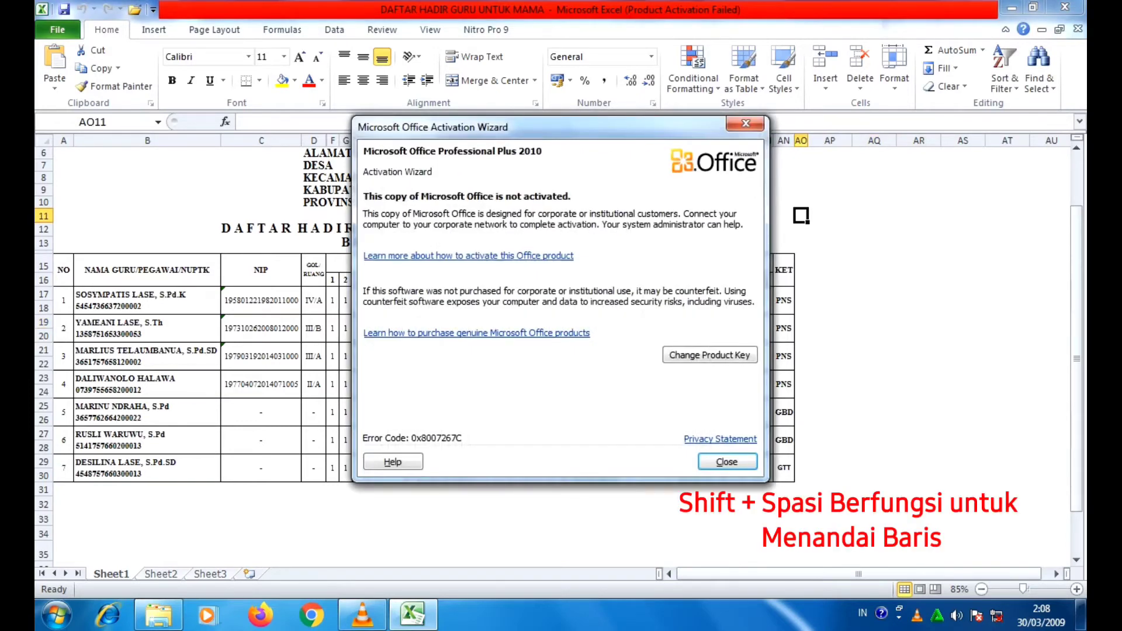
left_click(746, 123)
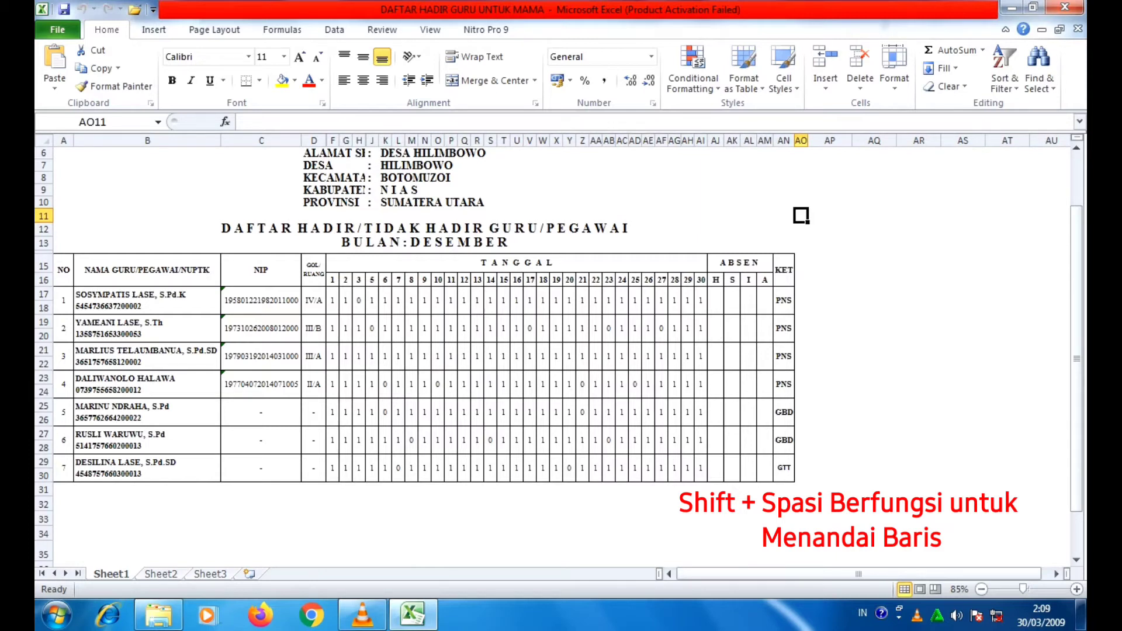
Extend the selection from the first teacher's NO cell across rows 17 and 18 to column AS
left_click(63, 300)
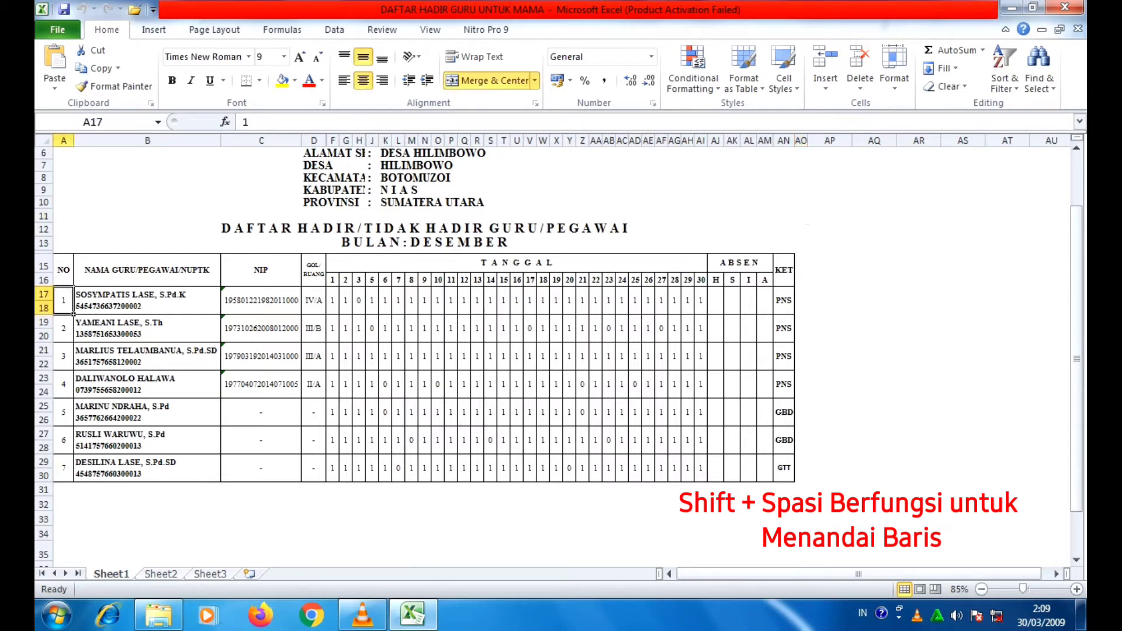
left_click_drag(74, 314, 63, 357)
left_click(64, 301)
left_click_drag(73, 314, 221, 314)
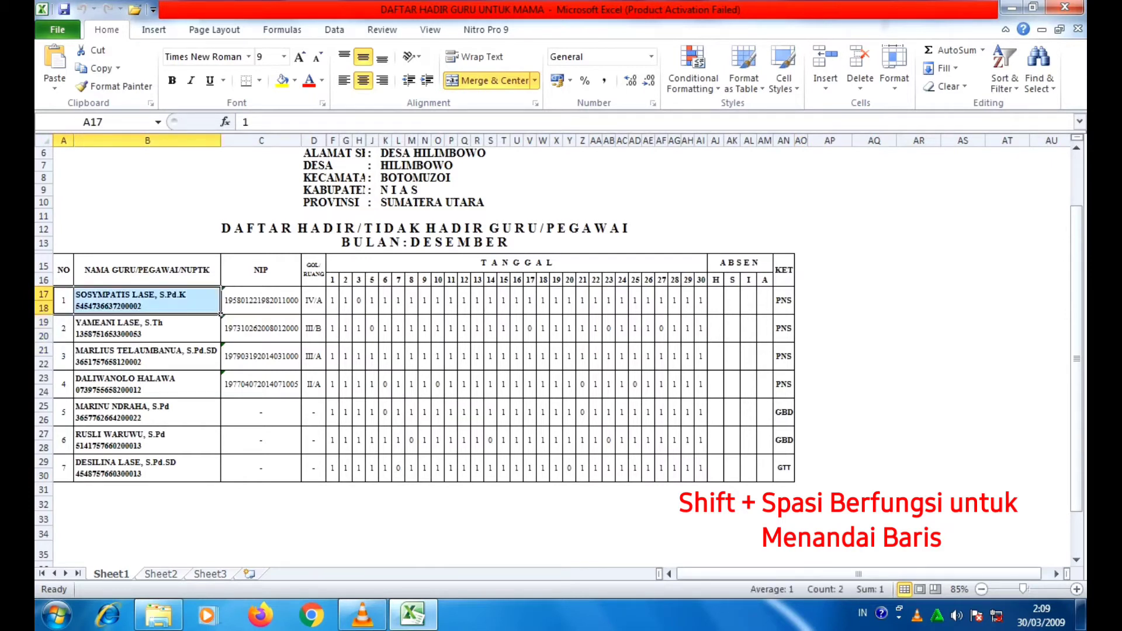
key("shift+Left")
key("shift+Right")
key("shift+Left")
key("shift+Right")
key("shift+Right")
key("shift+Right")
key("shift+Right")
key("shift+Right")
key("shift+Right")
key("shift+Right")
key("shift+Right")
key("shift+Right")
key("shift+Right")
key("shift+Right")
key("shift+Right")
key("shift+Right")
key("shift+Right")
key("shift+Right")
key("shift+Right")
key("shift+Right")
key("shift+Right")
key("shift+Right")
key("shift+Right")
key("shift+Right")
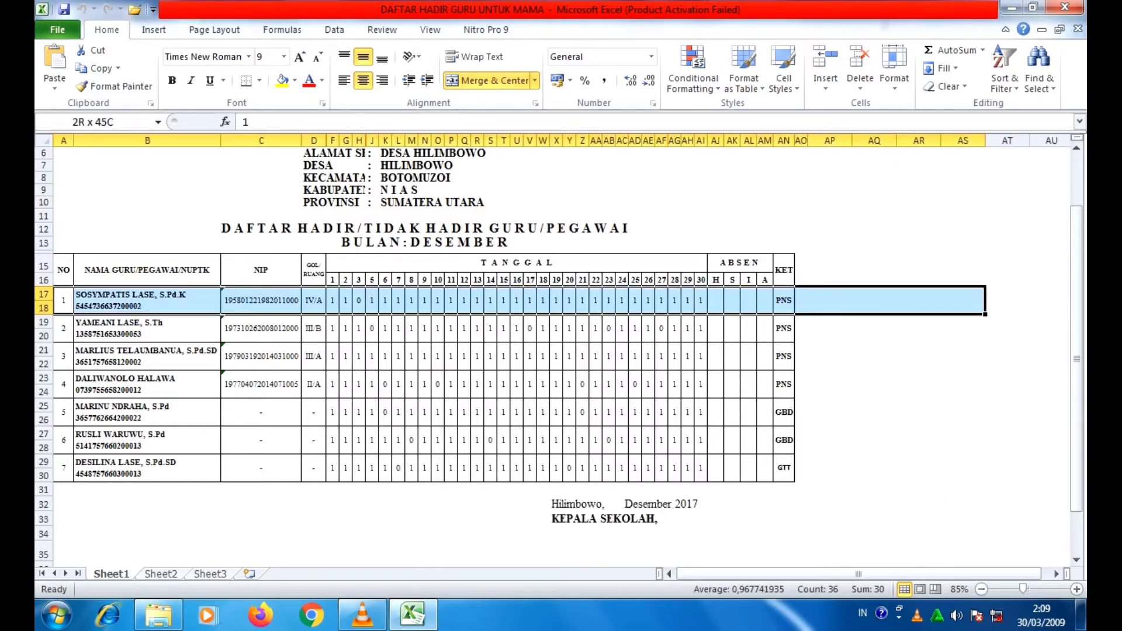
Shrink the selection back to the NO cell of entry 1 and select the entire rows 17 and 18
key("shift+Left")
key("shift+Left")
key("shift+Left")
key("shift+Left")
key("shift+Left")
key("shift+Left")
key("shift+Left")
key("shift+Left")
key("shift+Left")
key("shift+Left")
key("shift+Left")
key("shift+Left")
key("shift+Left")
key("shift+Left")
key("shift+Left")
key("shift+Left")
key("shift+Left")
key("shift+Left")
key("shift+Left")
key("shift+Left")
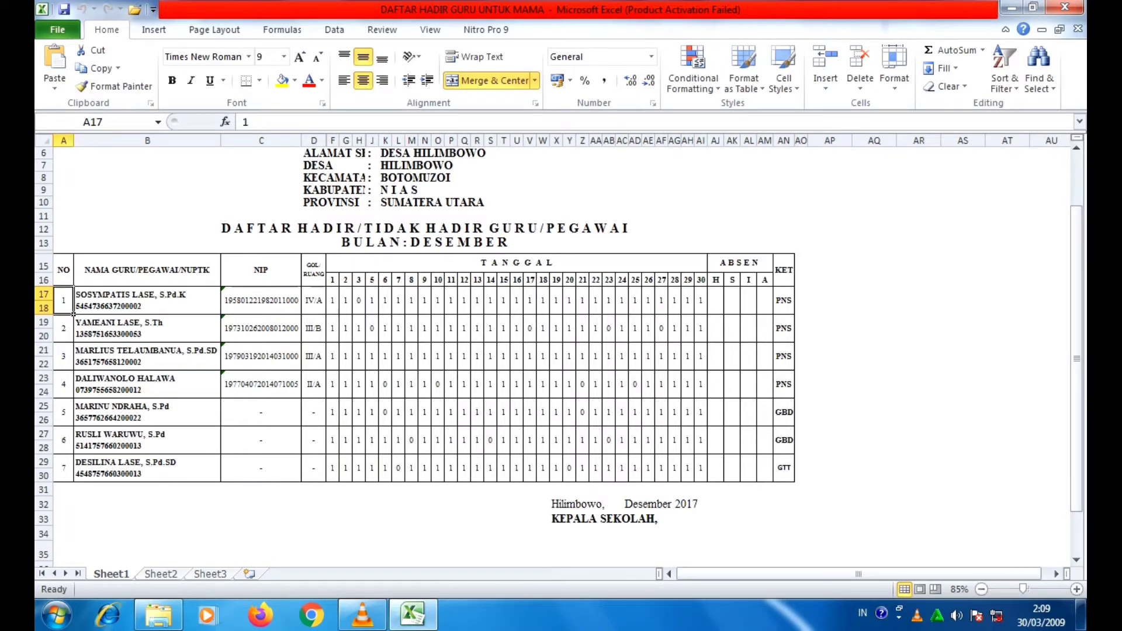
left_click_drag(44, 295, 56, 314)
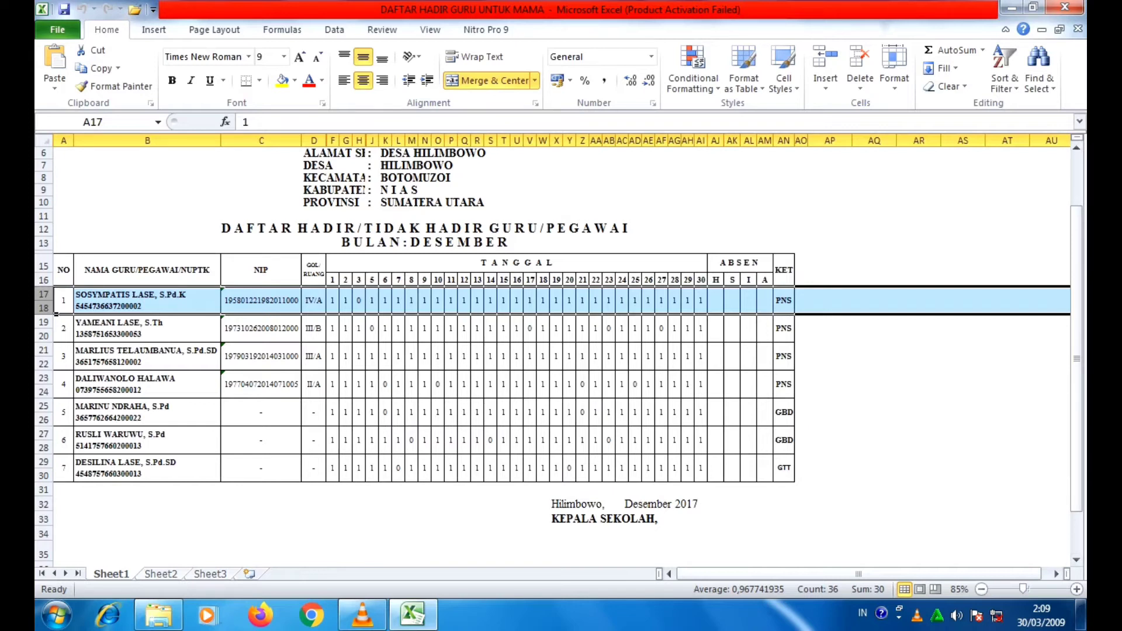
Clear the row selection and select the entire columns A to AN starting from the NAMA GURU/PEGAWAI/NUPTK header
left_click(918, 419)
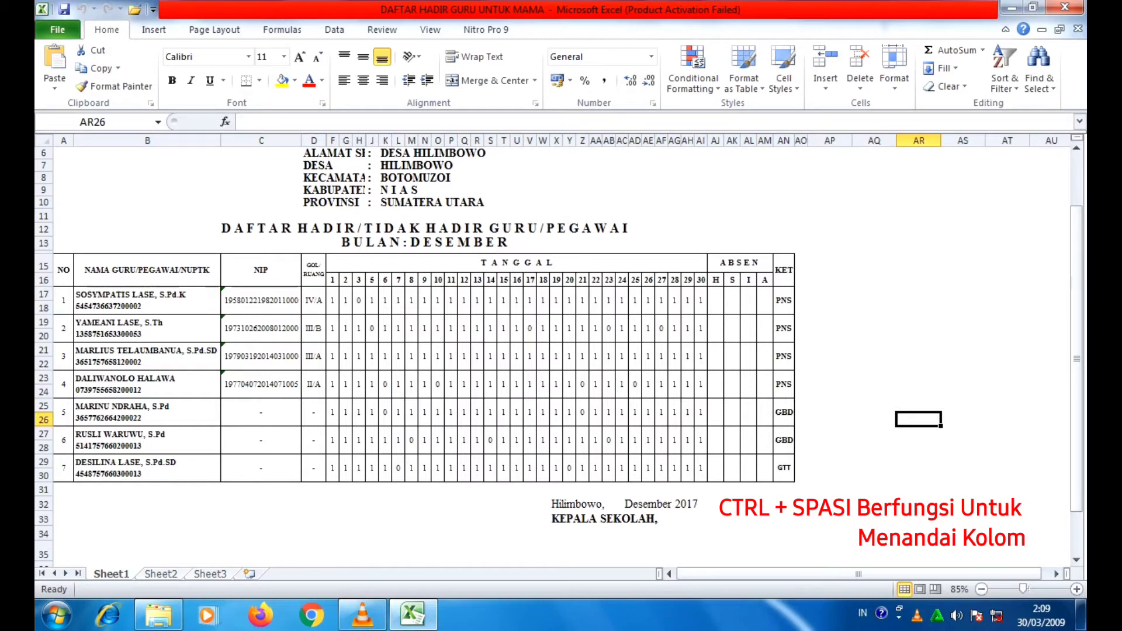
left_click(219, 284)
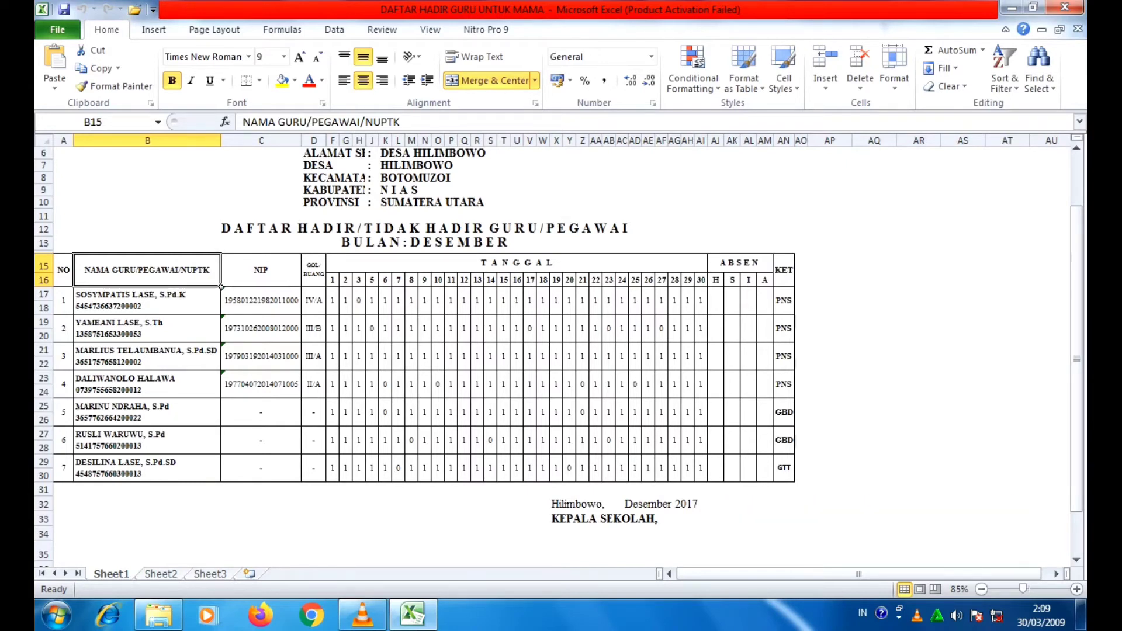
key("ctrl+space")
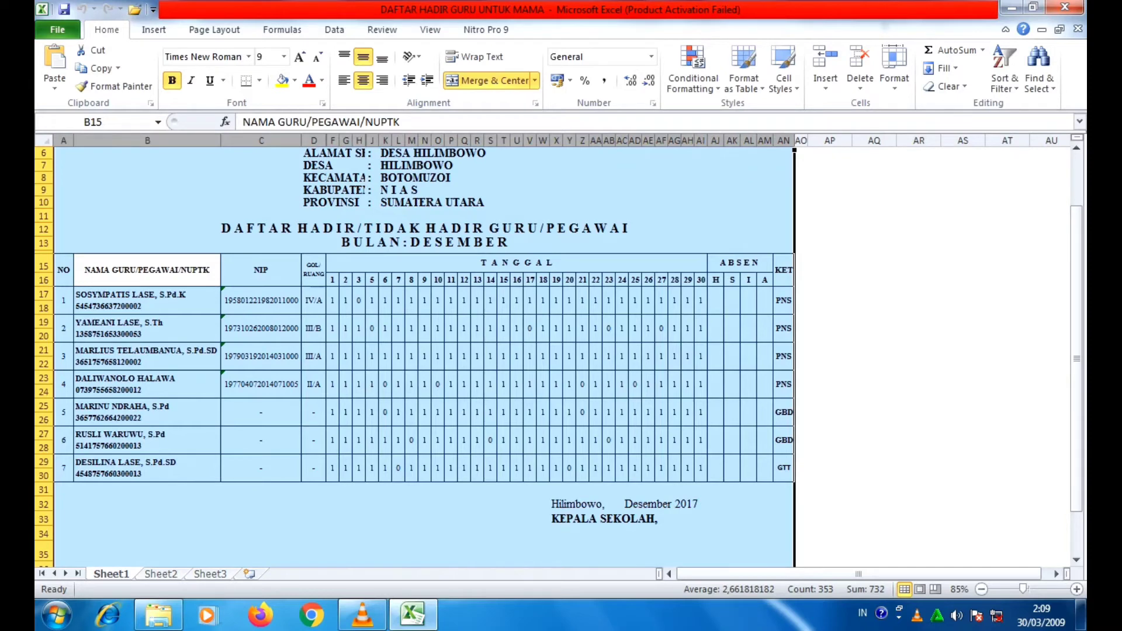
Clear the column selection and select the NO cell of entry 7 in the attendance table
scroll(557, 357, "down", 3)
left_click(147, 361)
left_click(63, 361)
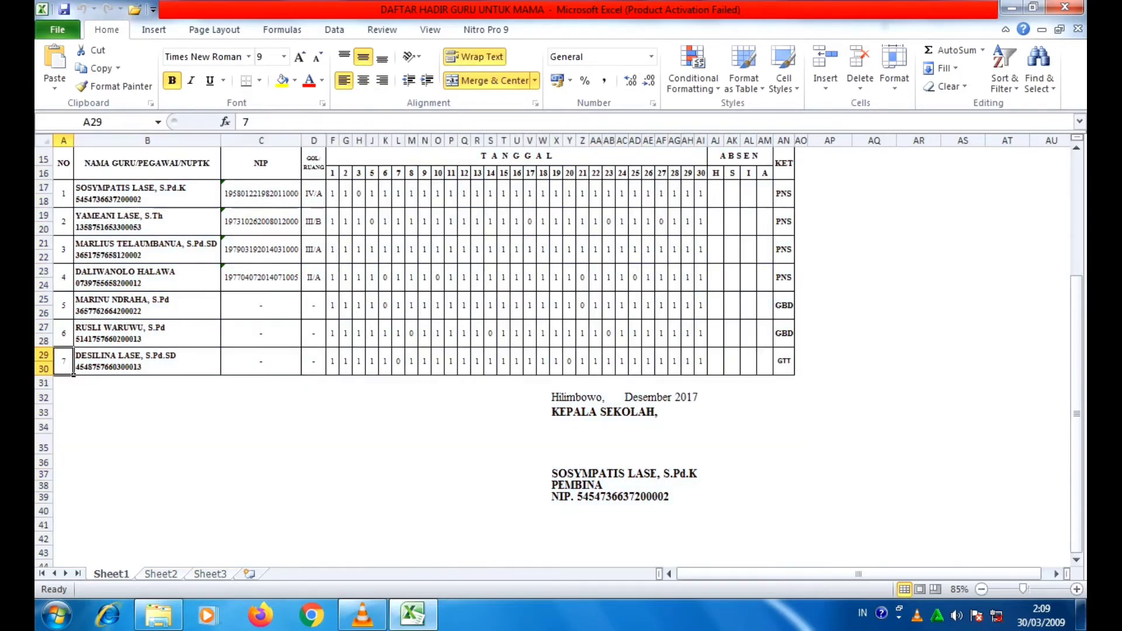
Extend the selection across entry 7's row to the KET column, expand it to the whole data region, and clear it
left_click_drag(73, 374, 794, 369)
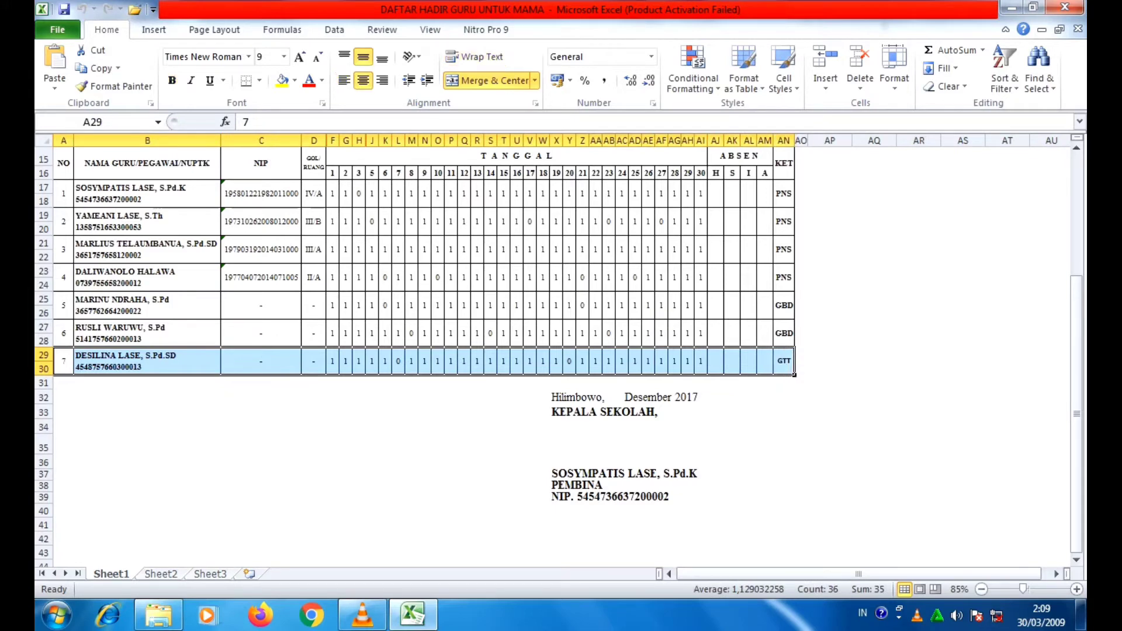
key("ctrl+a")
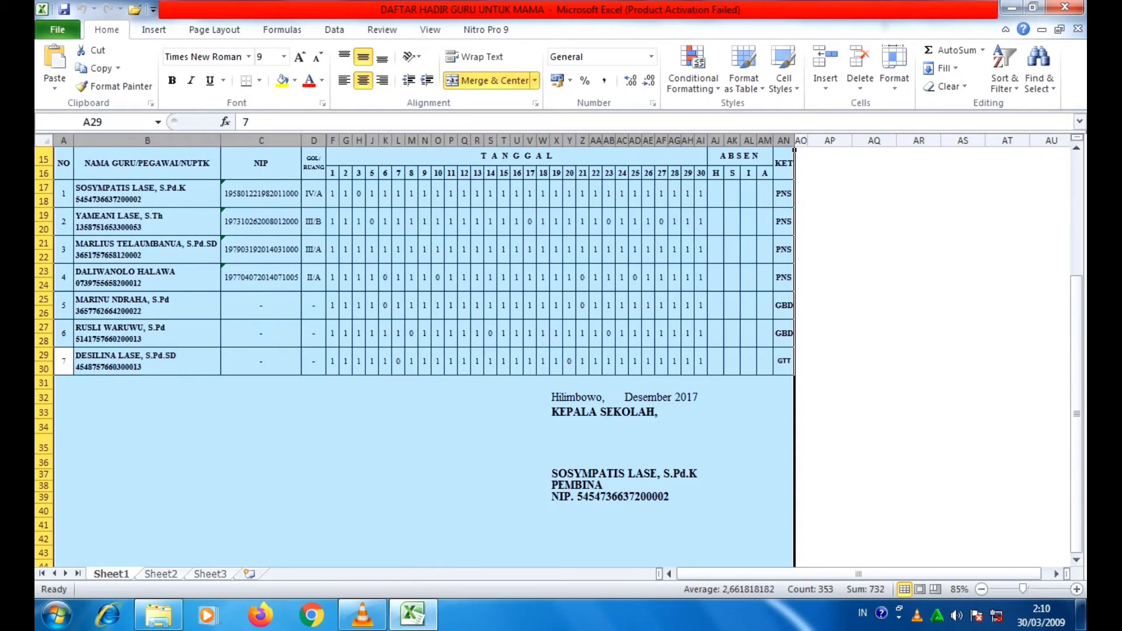
left_click(918, 312)
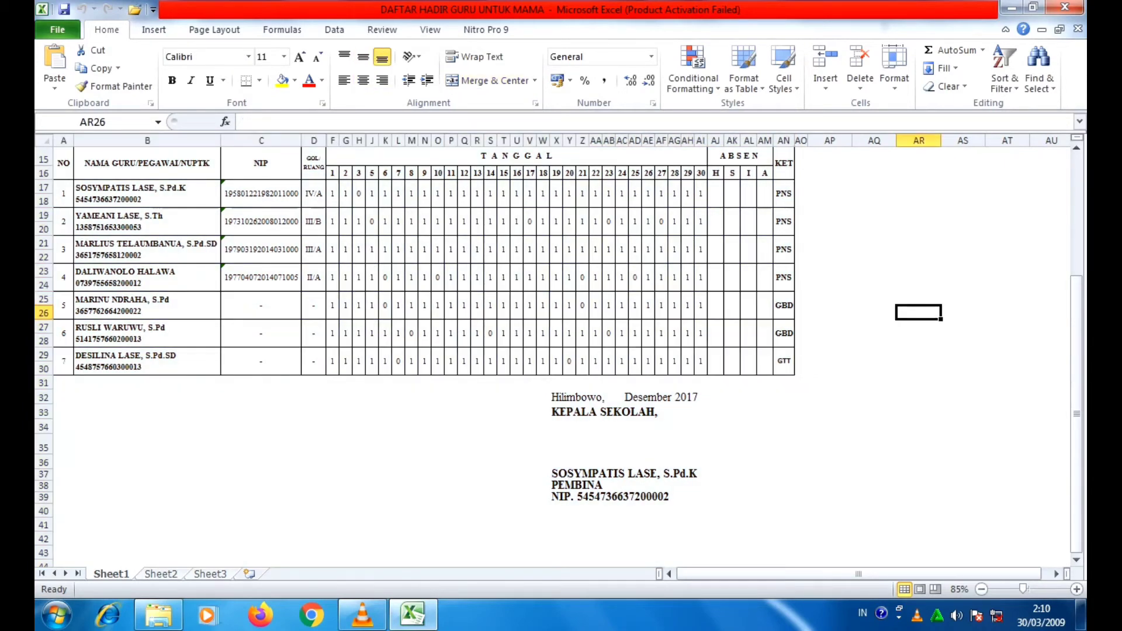
Turn on the gridlines for the attendance sheet
scroll(410, 350, "up", 2)
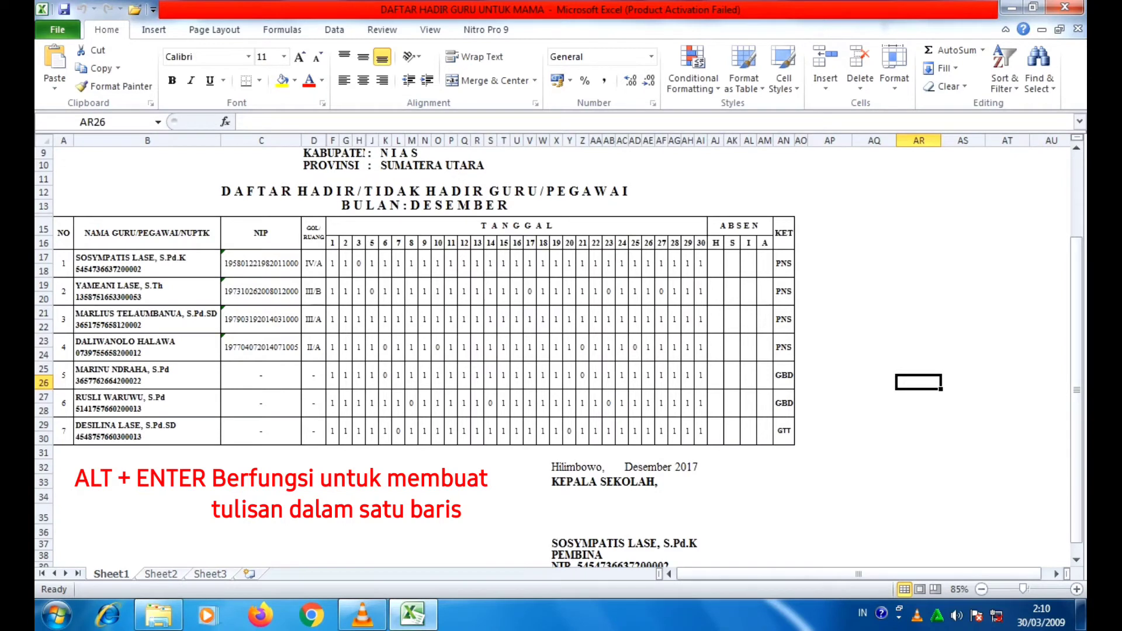
left_click(874, 226)
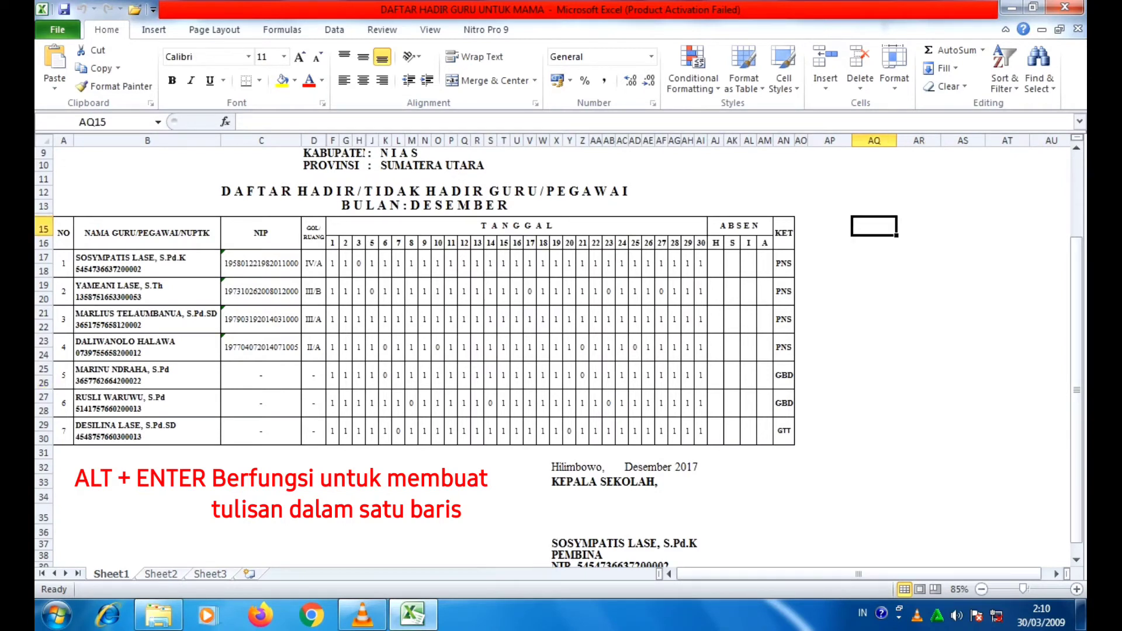
left_click(430, 29)
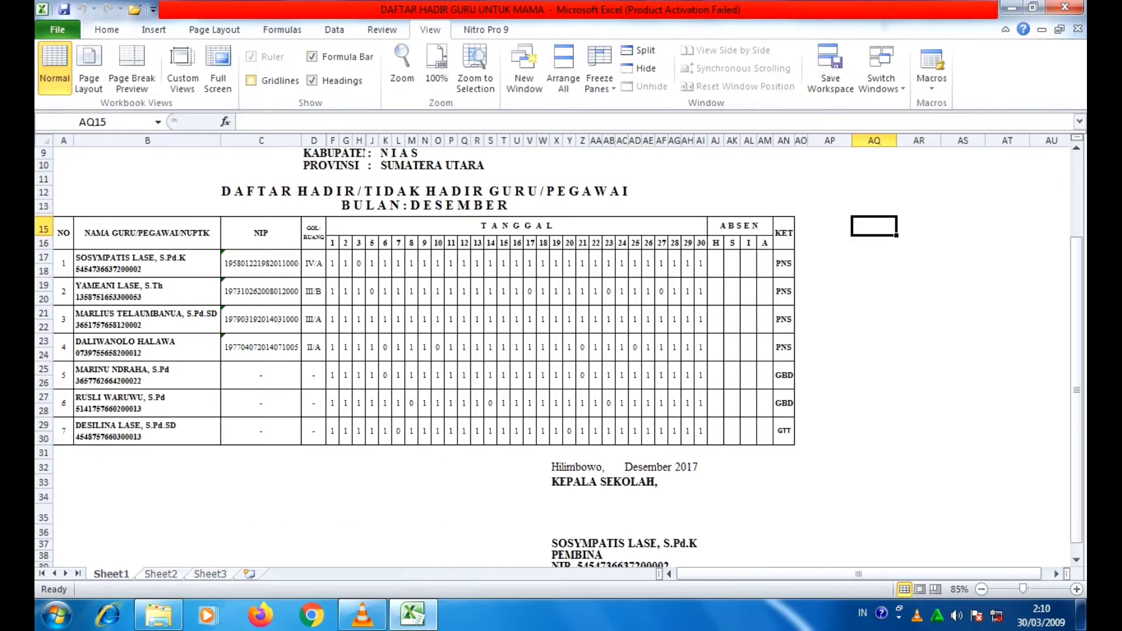
left_click(251, 81)
left_click(962, 285)
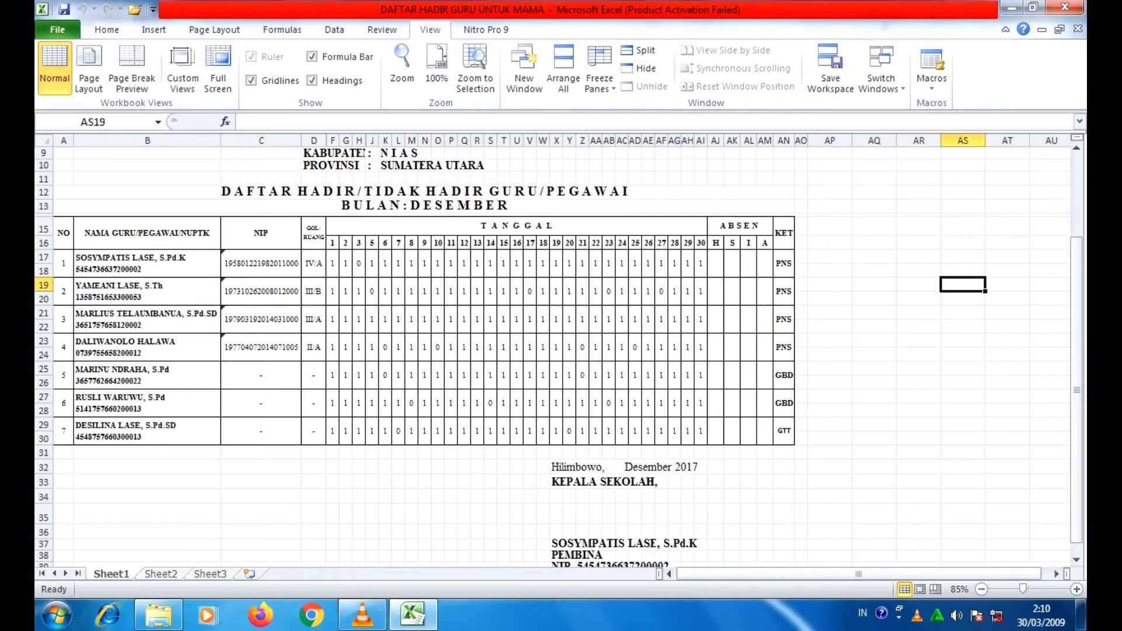
Enter SAYA PERGI in cell AQ20 and add KERUMAH NENEK on a new line within the same cell
left_click(873, 299)
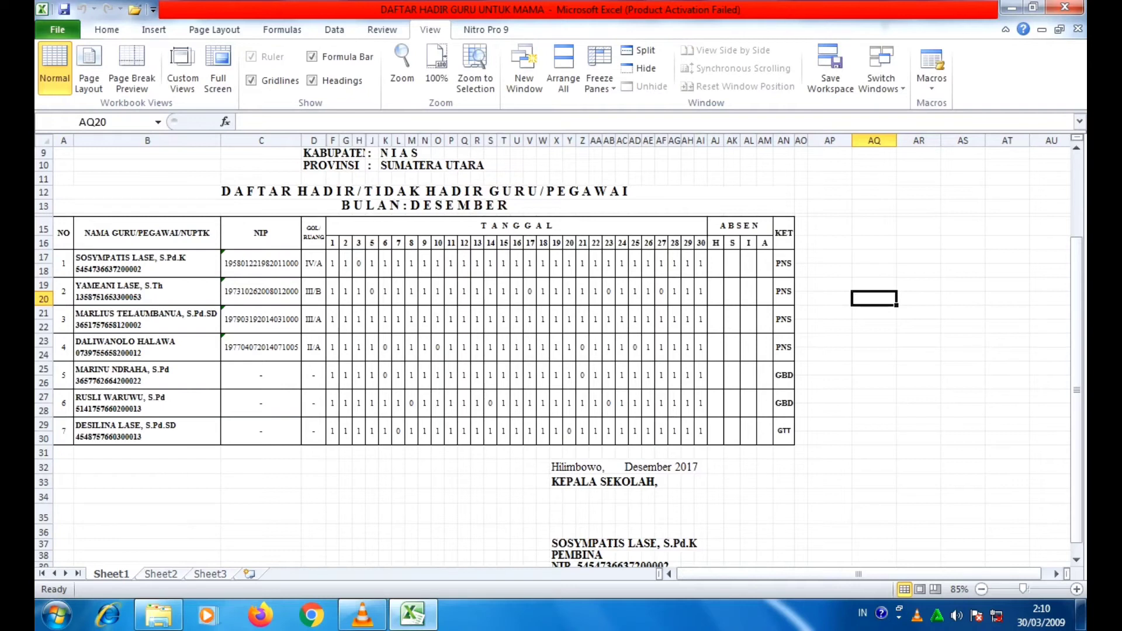
type("SAYA")
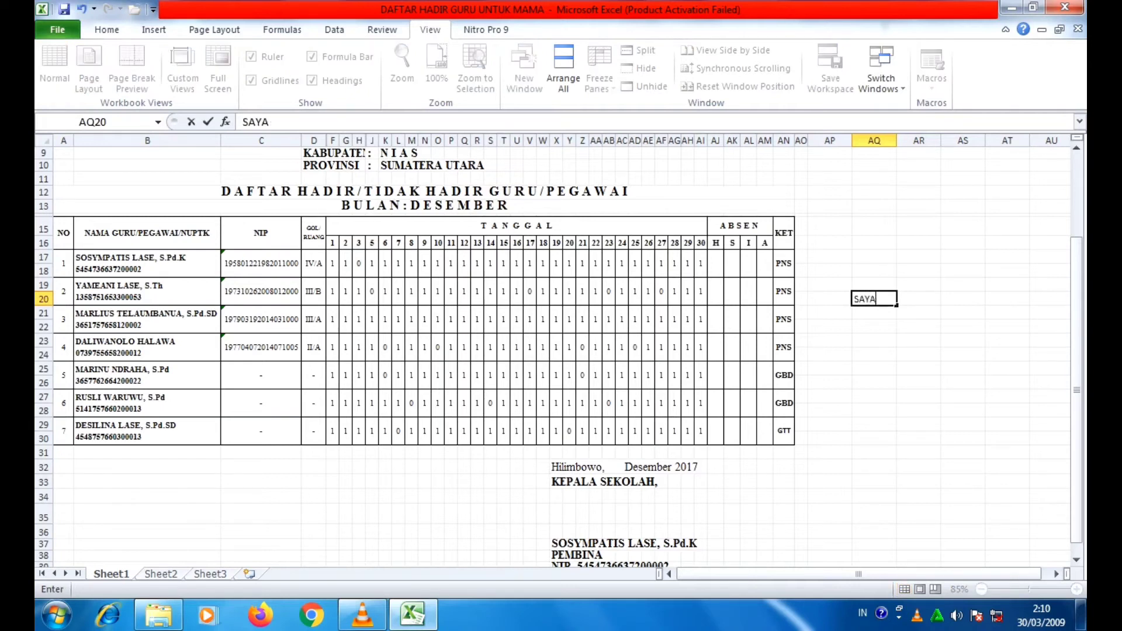
type(" PERGI")
key("alt+Return")
type("KERUNAH")
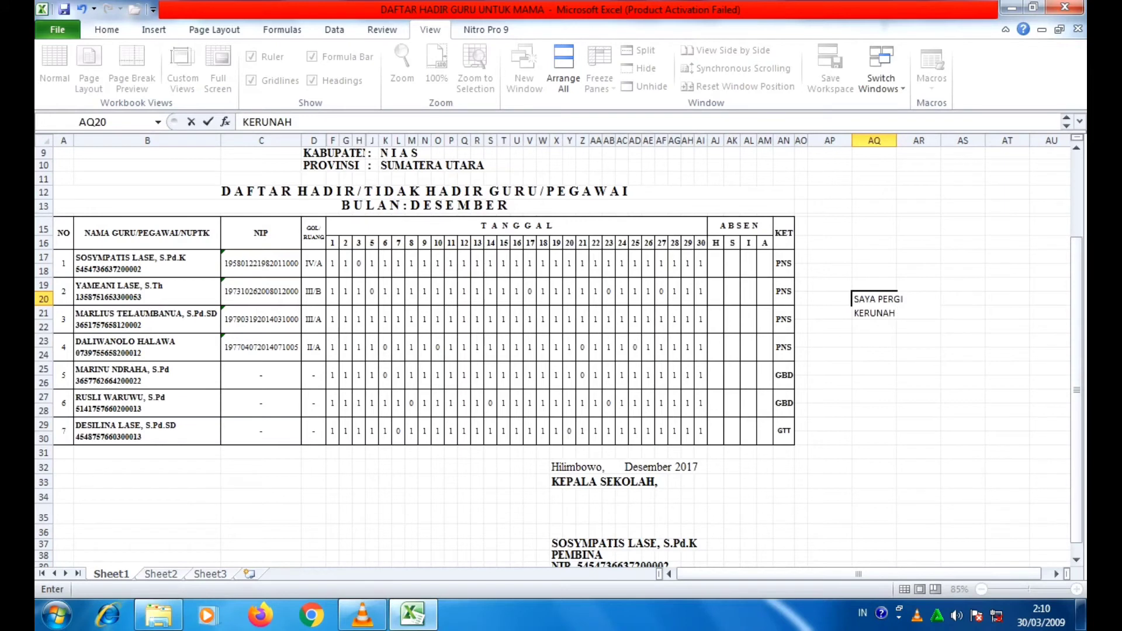
key("BackSpace")
key("BackSpace")
key("BackSpace")
type("MAH NENEK")
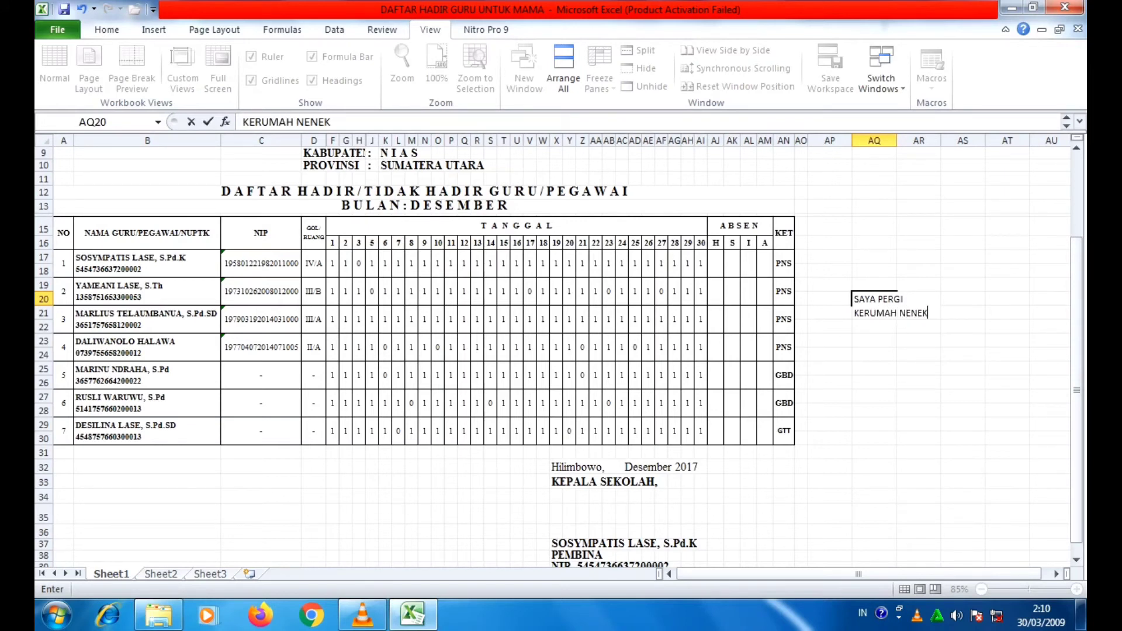
Add MINGGU as a third line within cell AQ20, accepting the change to the Windows 7 Basic color scheme
key("alt+Return")
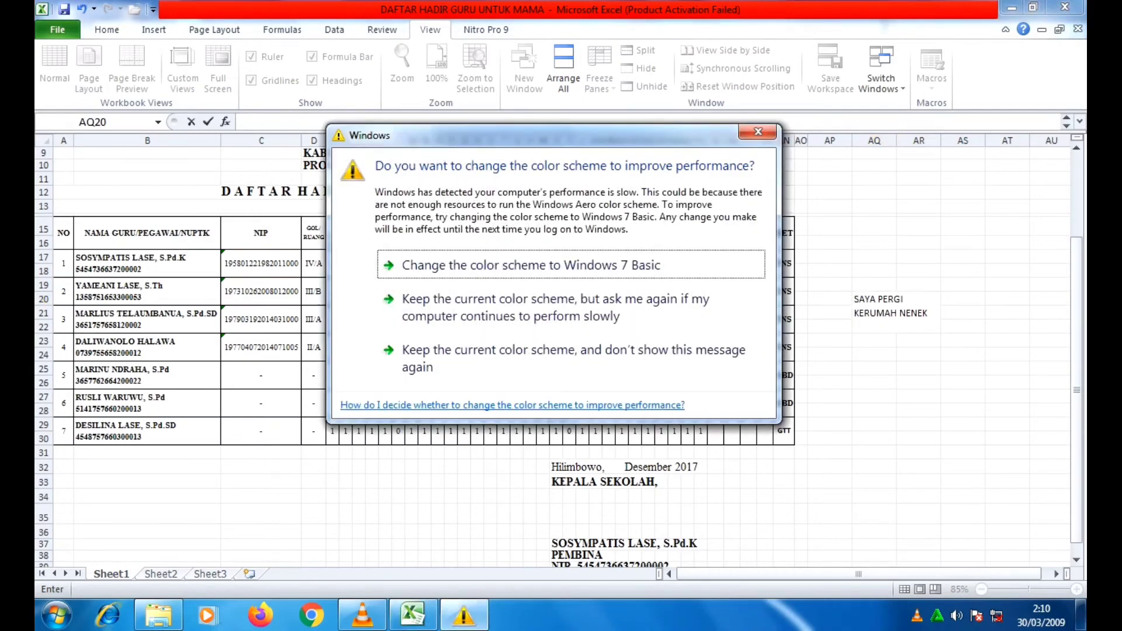
key("Return")
type("MINGGU")
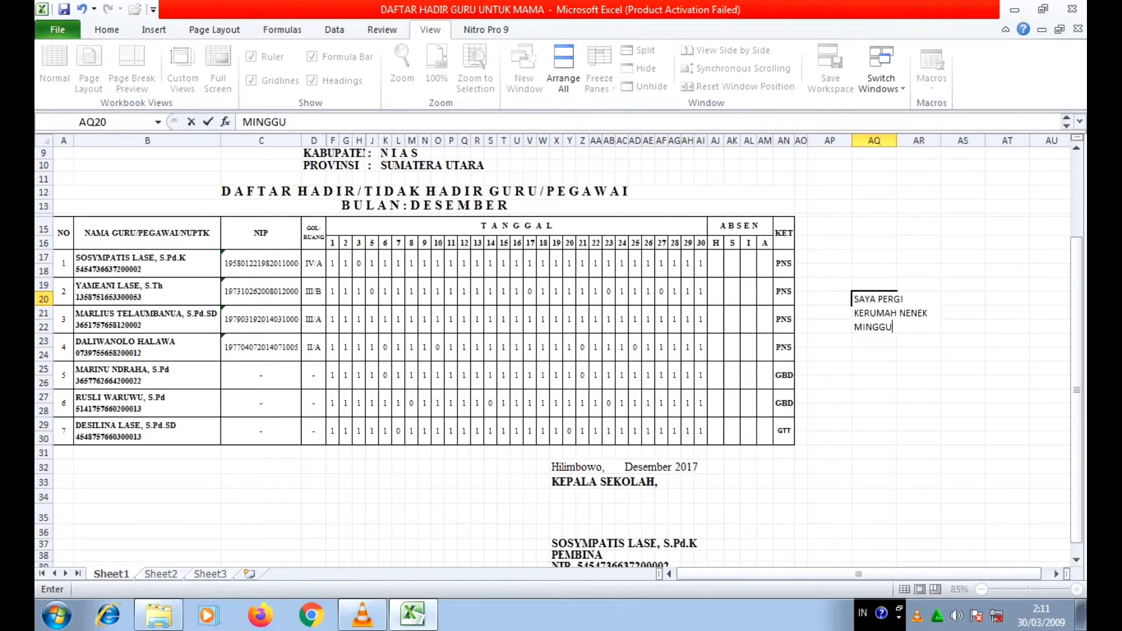
left_click(919, 256)
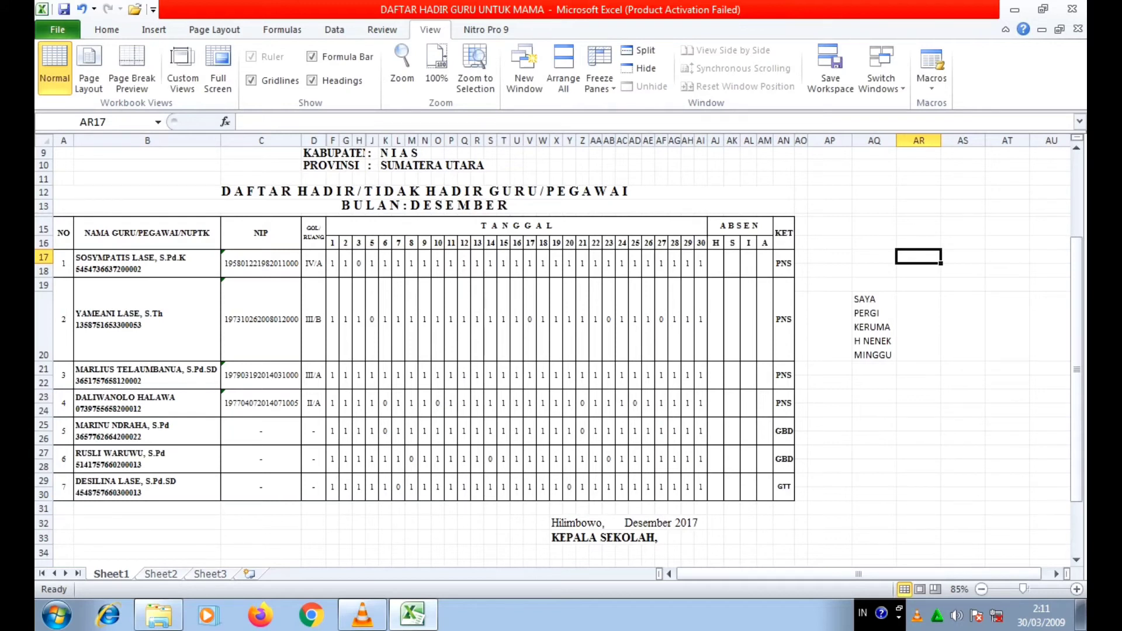
Undo the multi-line text entry in cell AQ20
left_click(874, 326)
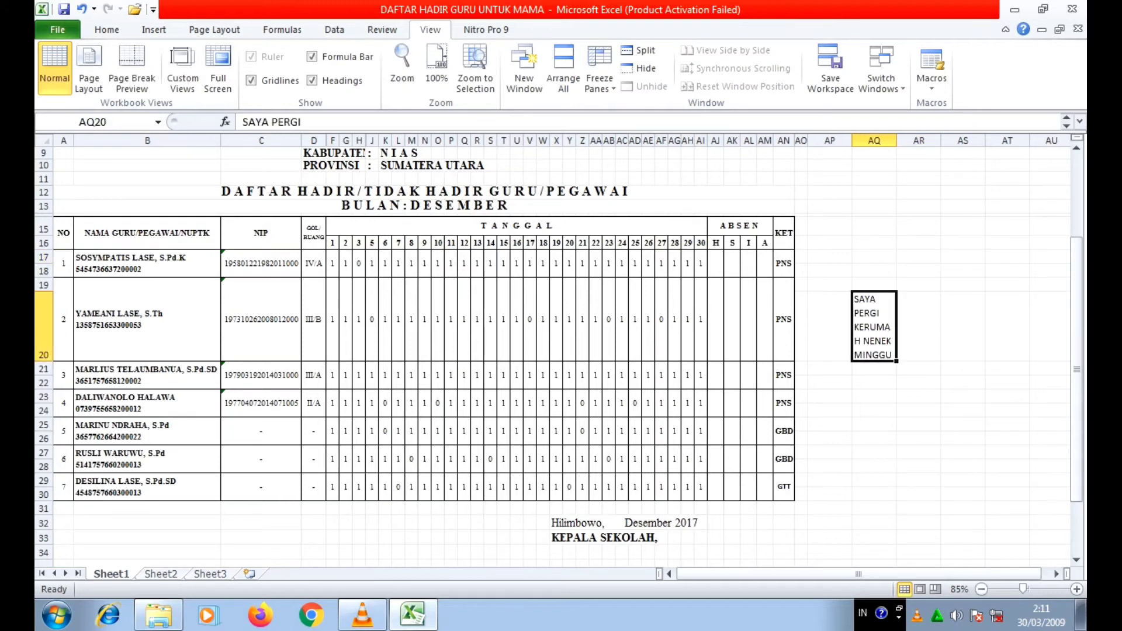
key("ctrl+z")
key("ctrl+z")
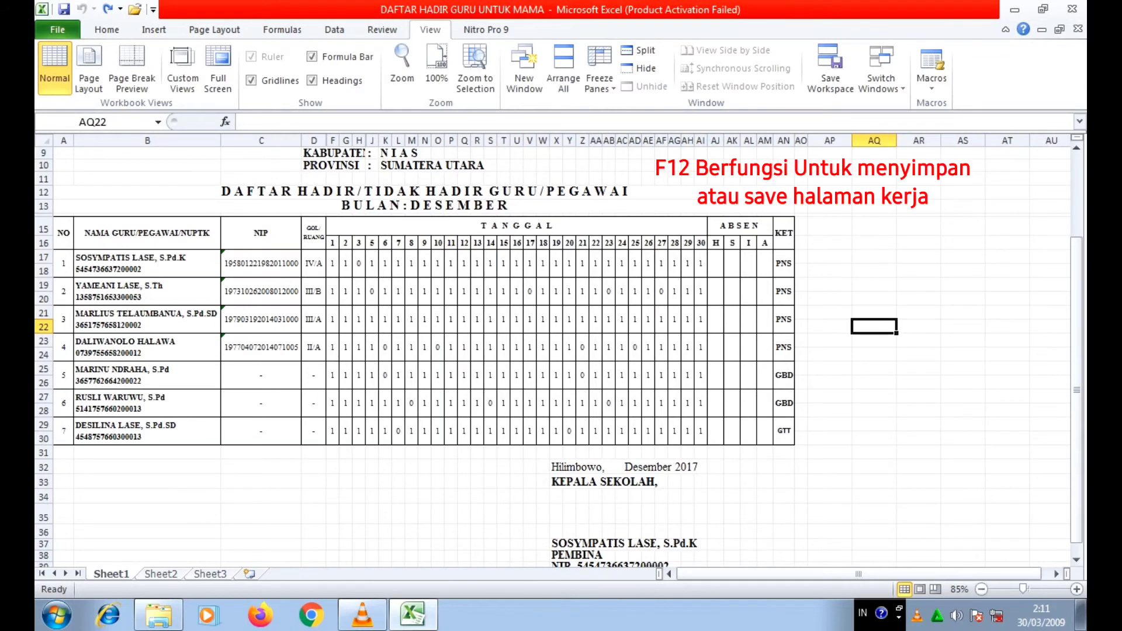
Hide the sheet gridlines and save the file as an Excel Workbook named DAFTAR HADIR GURU UNTUK MAMA
key("F12")
scroll(553, 350, "down", 2)
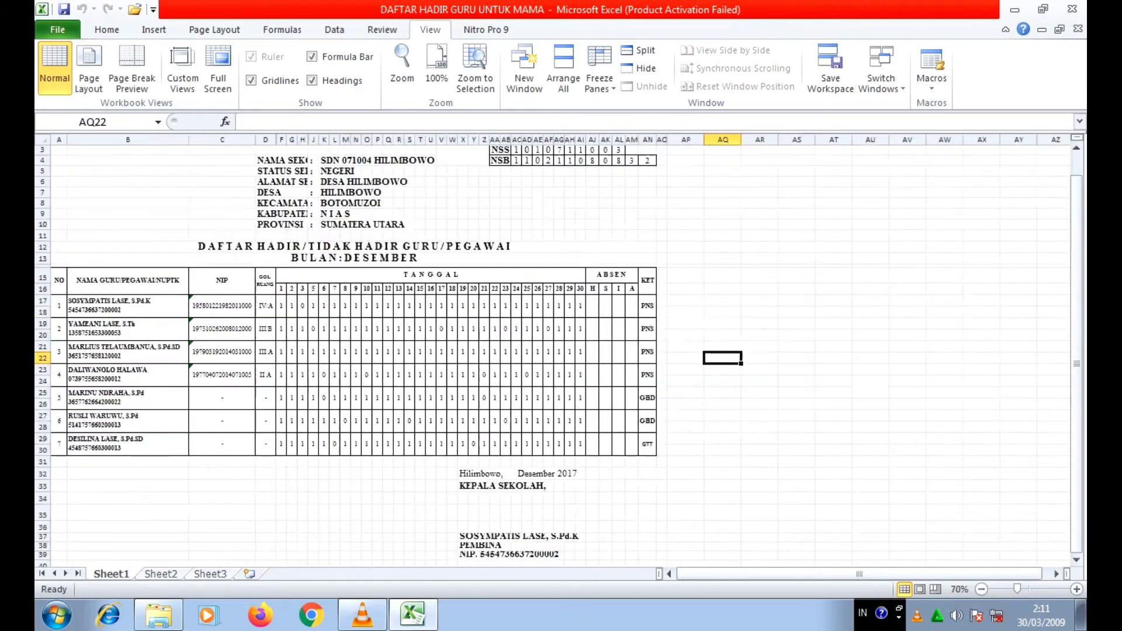
scroll(552, 351, "up", 1)
scroll(552, 350, "down", 1)
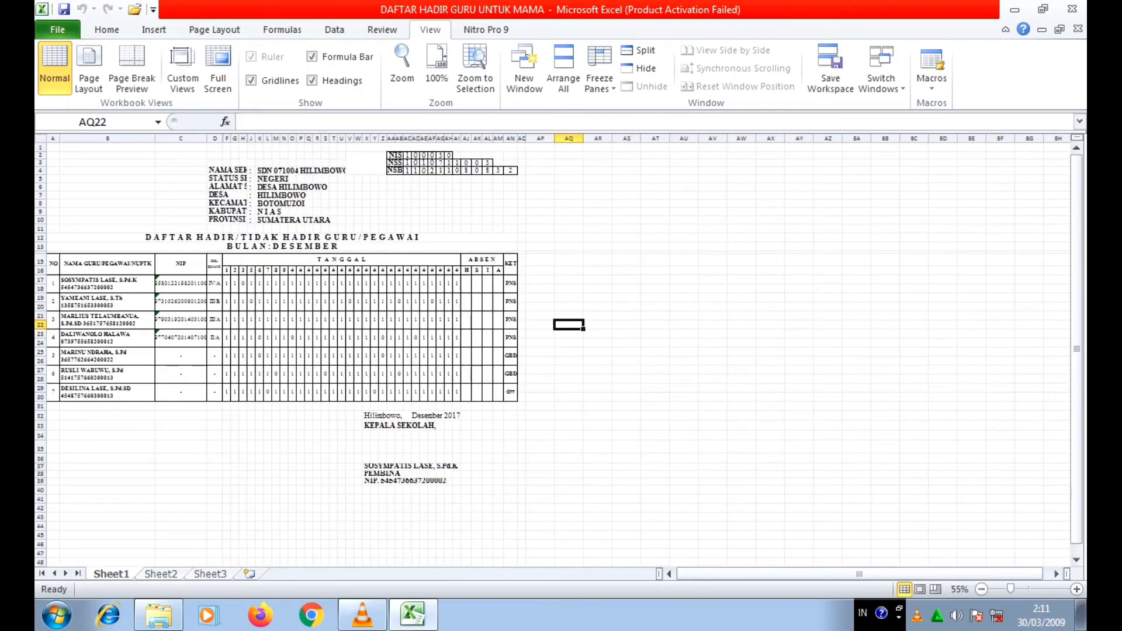
scroll(552, 351, "up", 2)
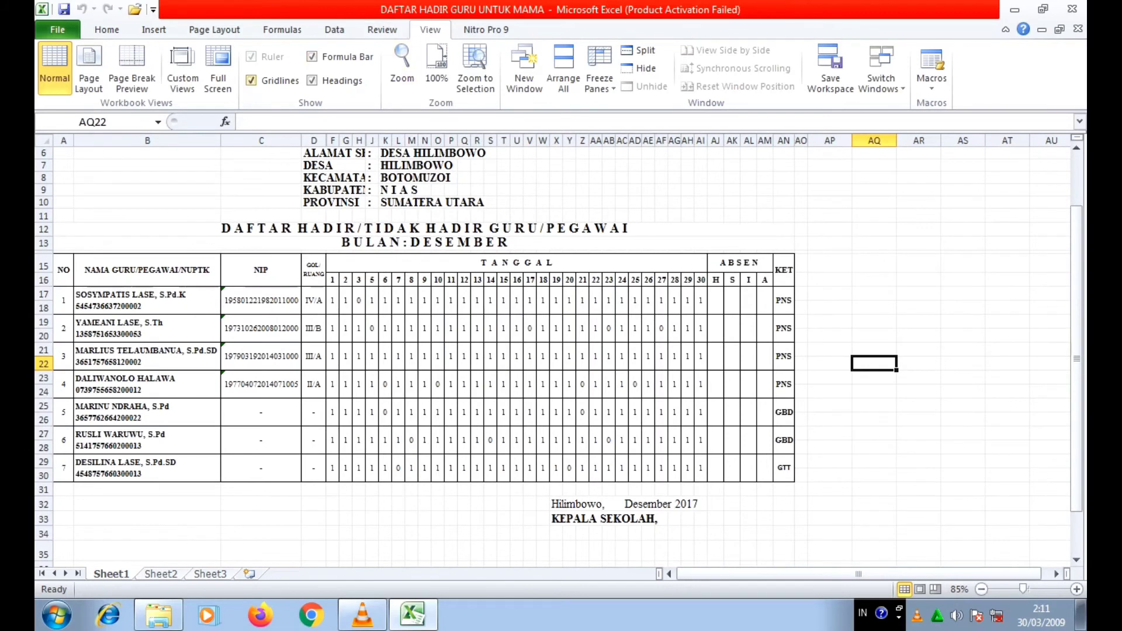
left_click(251, 81)
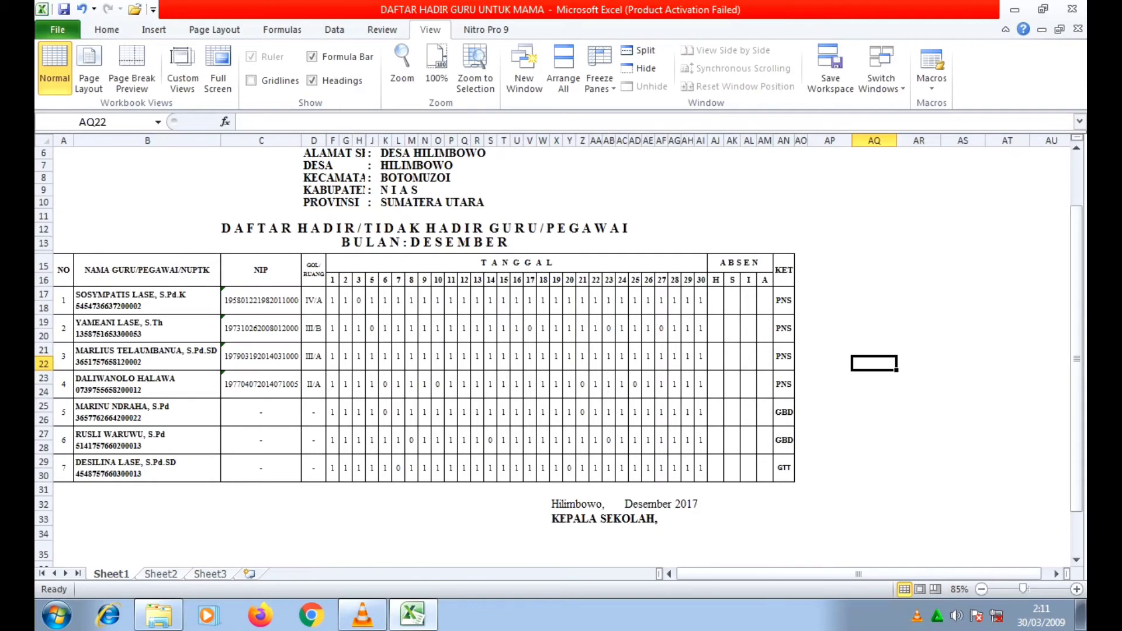
key("F12")
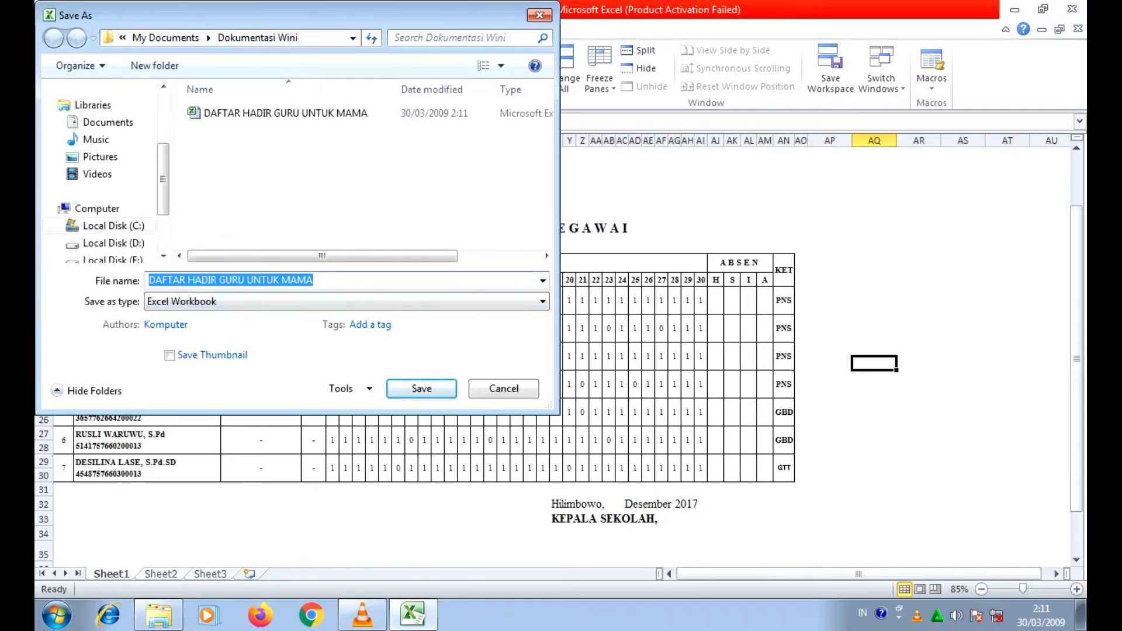
key("Return")
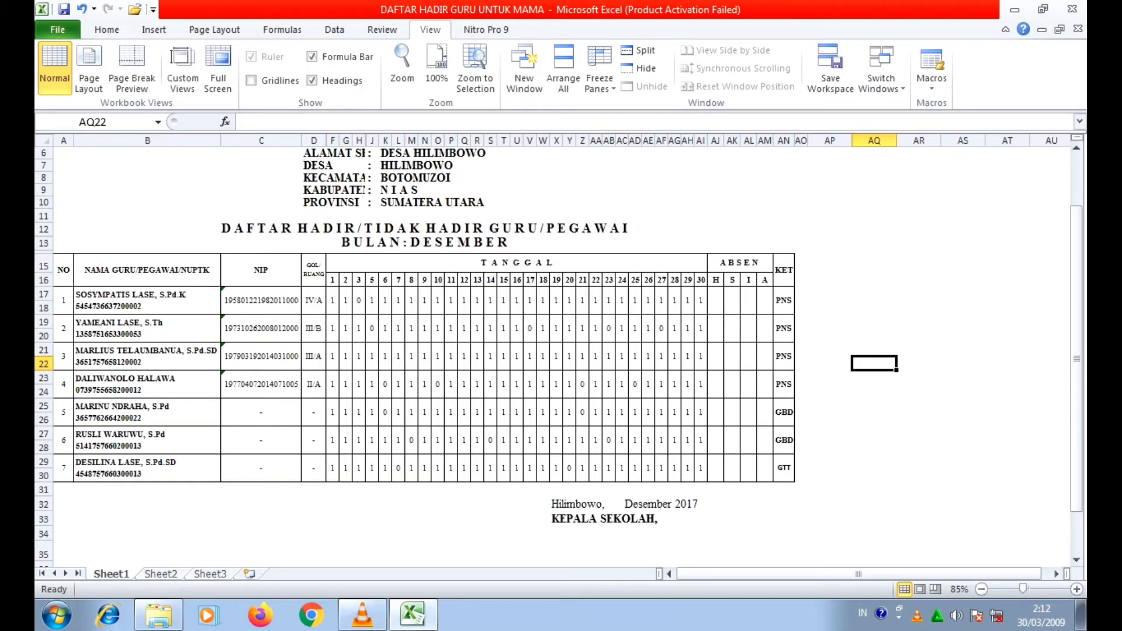
Create a chart on its own sheet from the attendance data in B17:AI30
left_click_drag(146, 300, 706, 480)
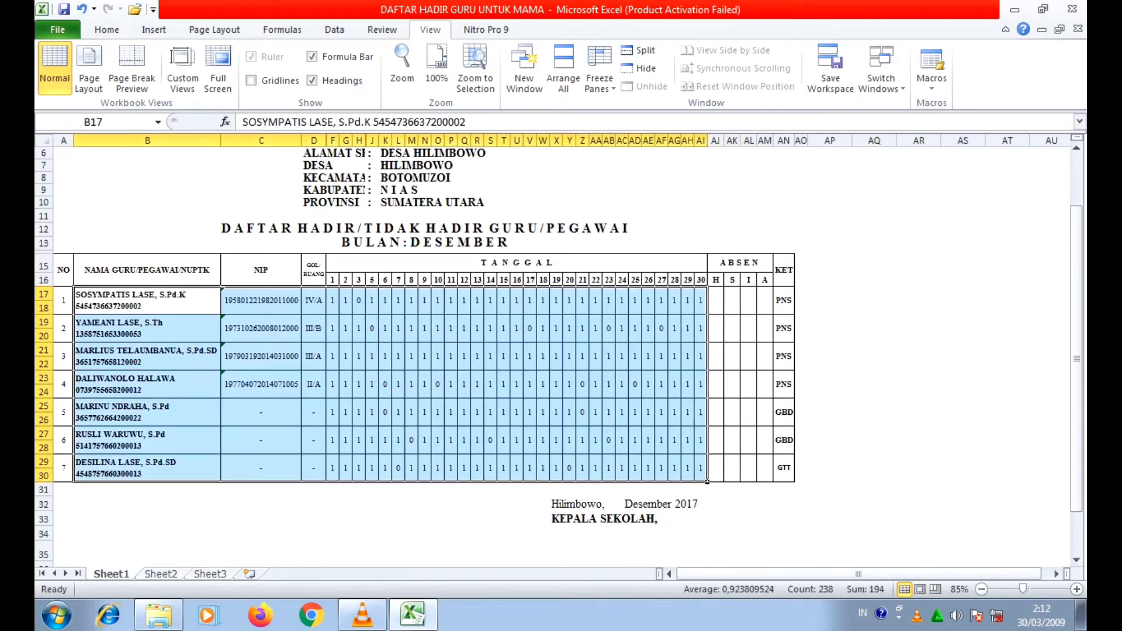
left_click_drag(146, 299, 707, 481)
key("F11")
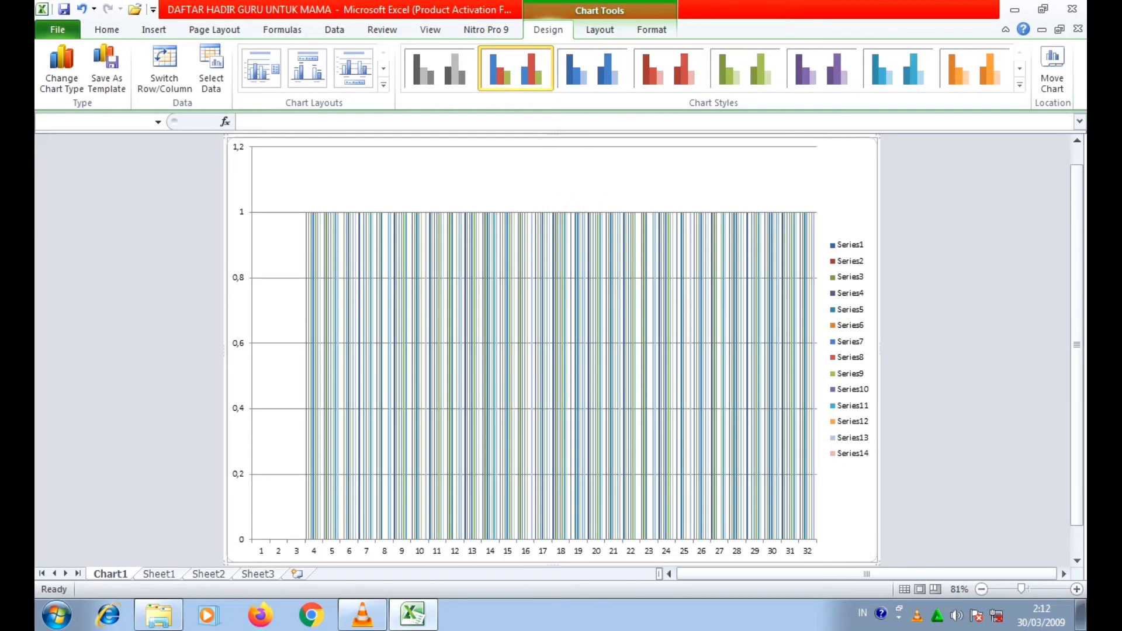
Try the orange chart style, then apply the multicolour style with the black background to the chart
left_click(975, 69)
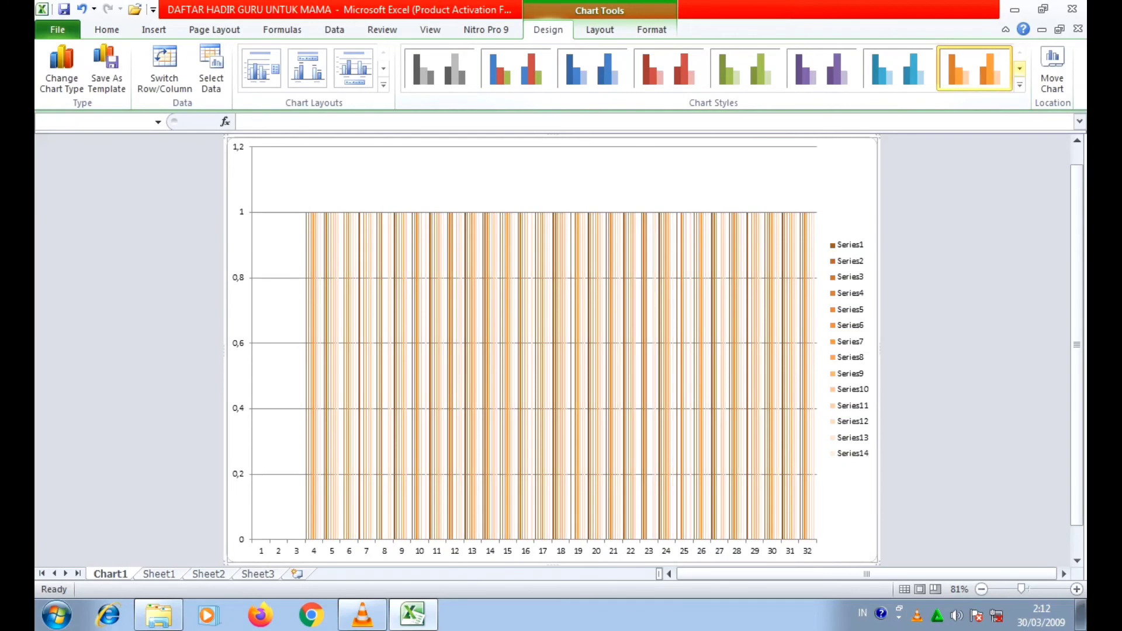
left_click(1020, 85)
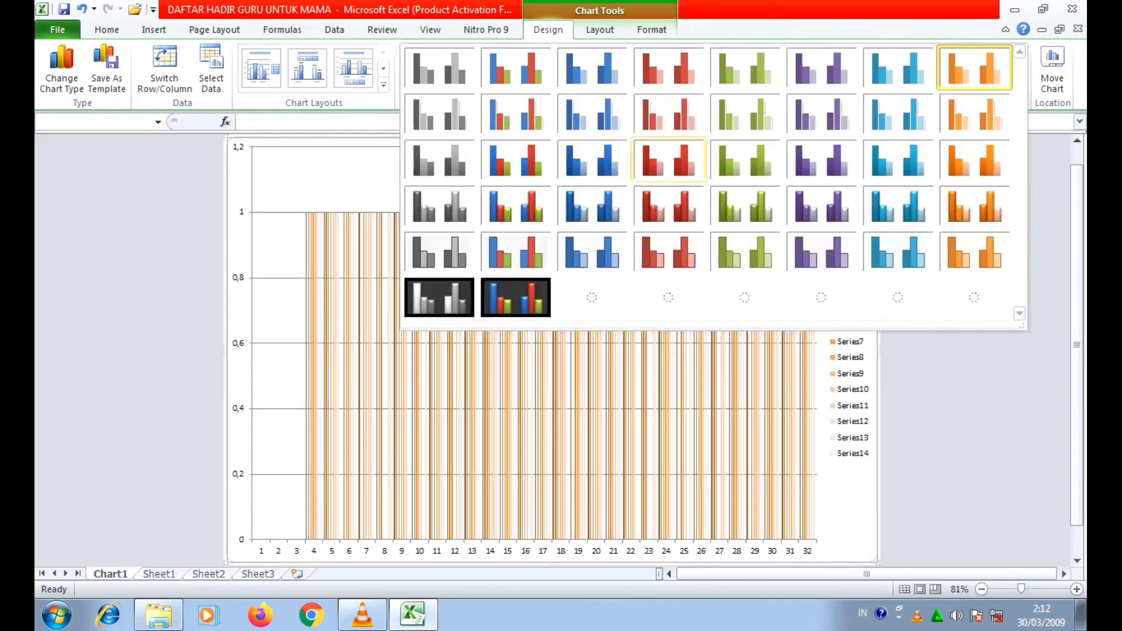
left_click(514, 296)
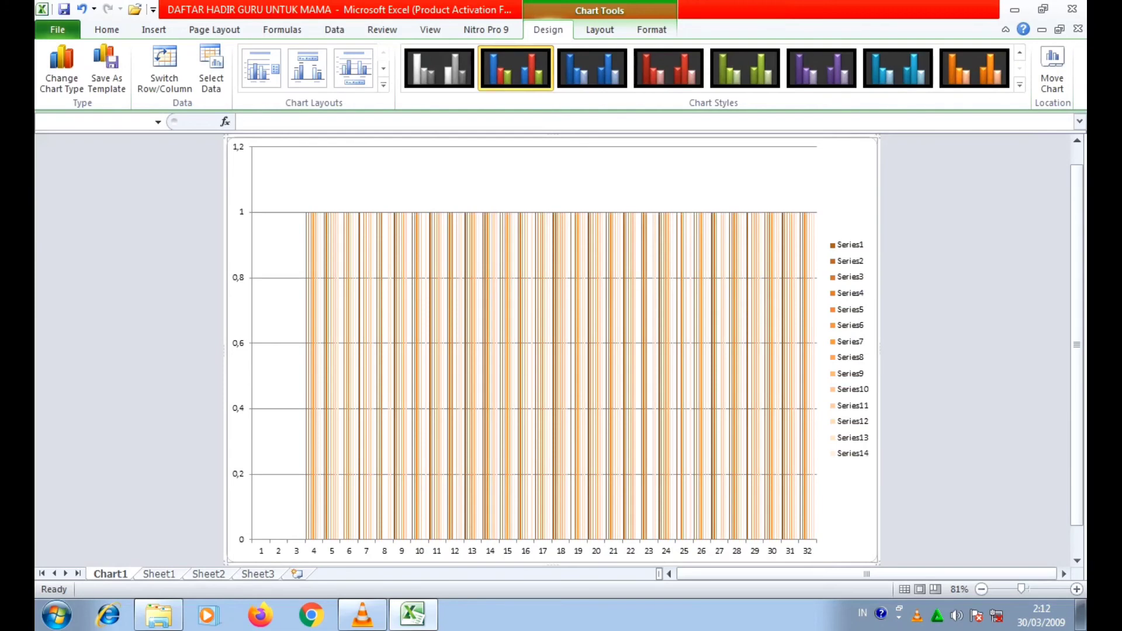
Close the workbook without saving the changes
key("alt+F4")
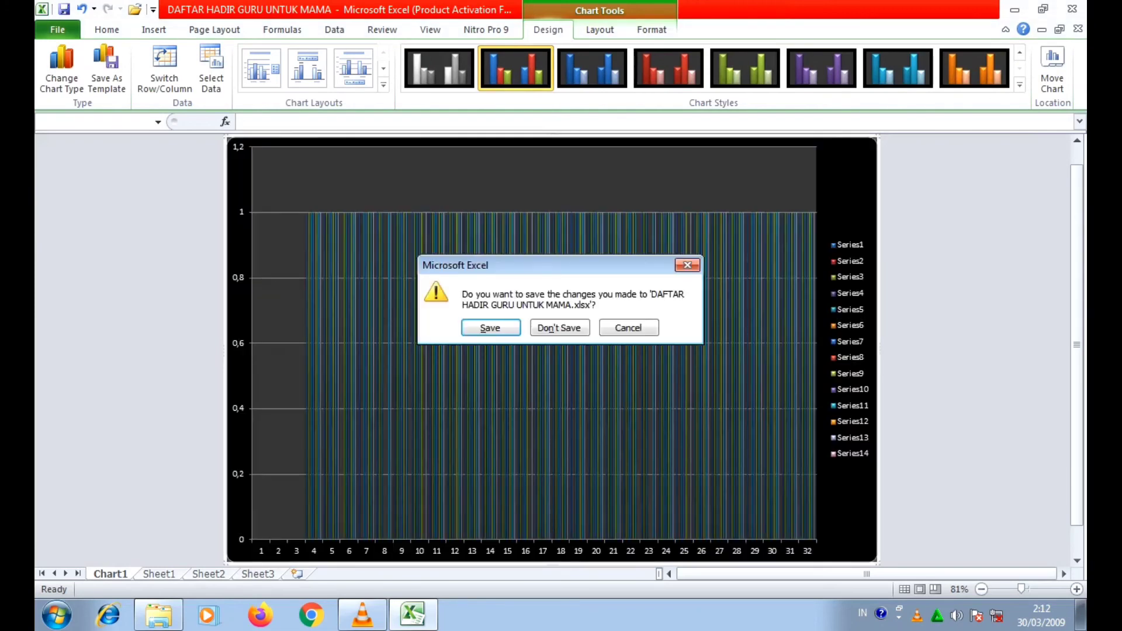
key("Tab")
key("Return")
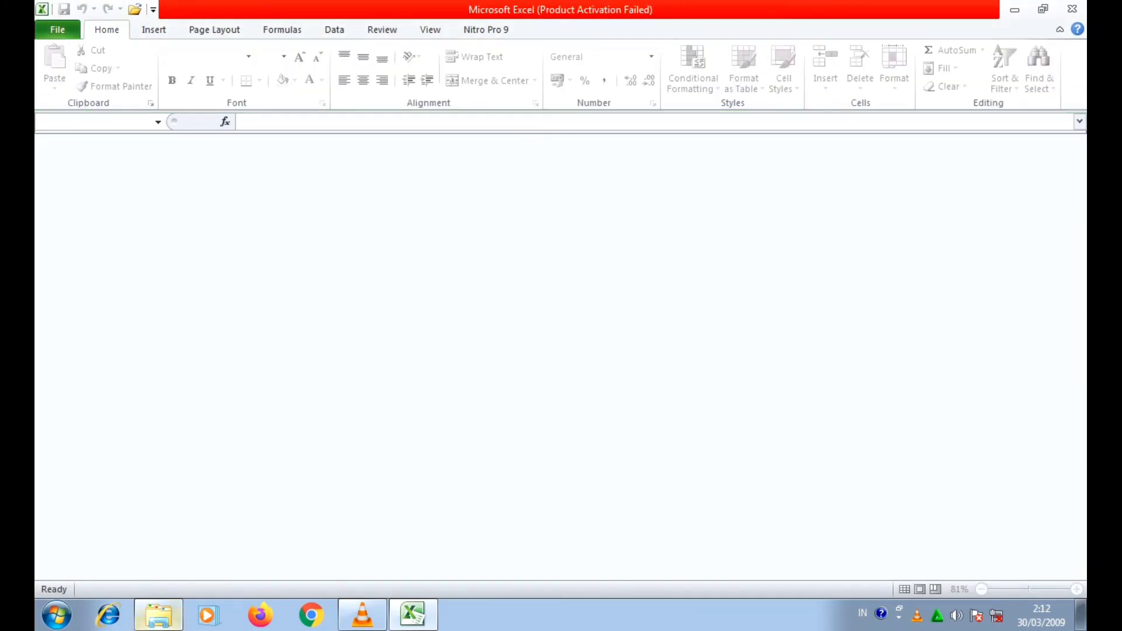
Close the empty Excel window and reopen the DAFTAR HADIR GURU UNTUK MAMA workbook from its documents folder
left_click(158, 616)
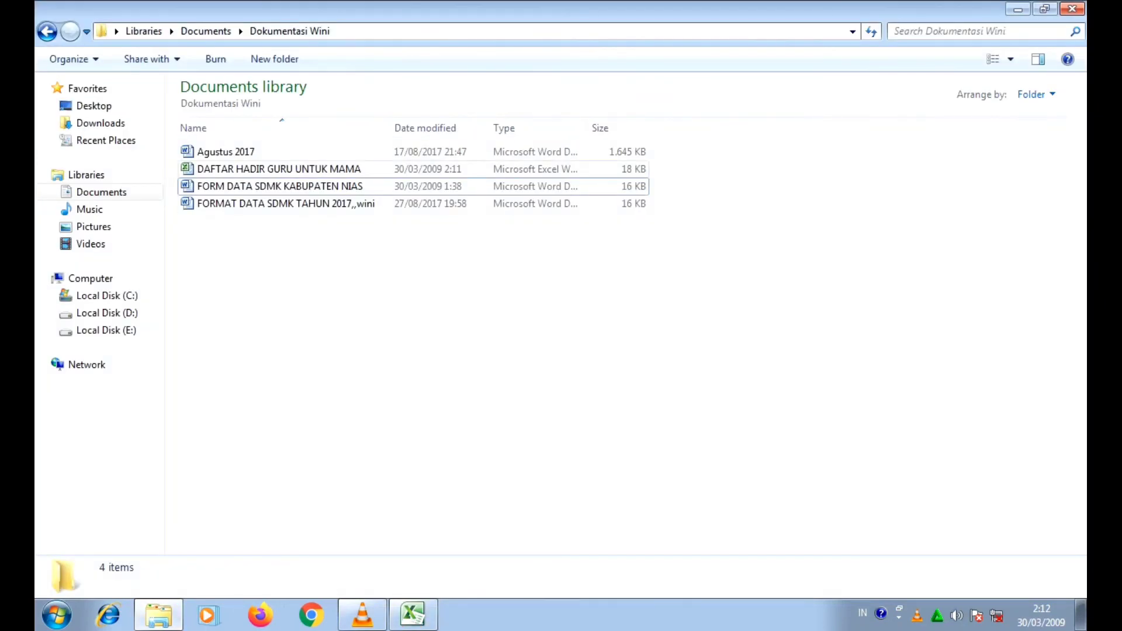
left_click(278, 169)
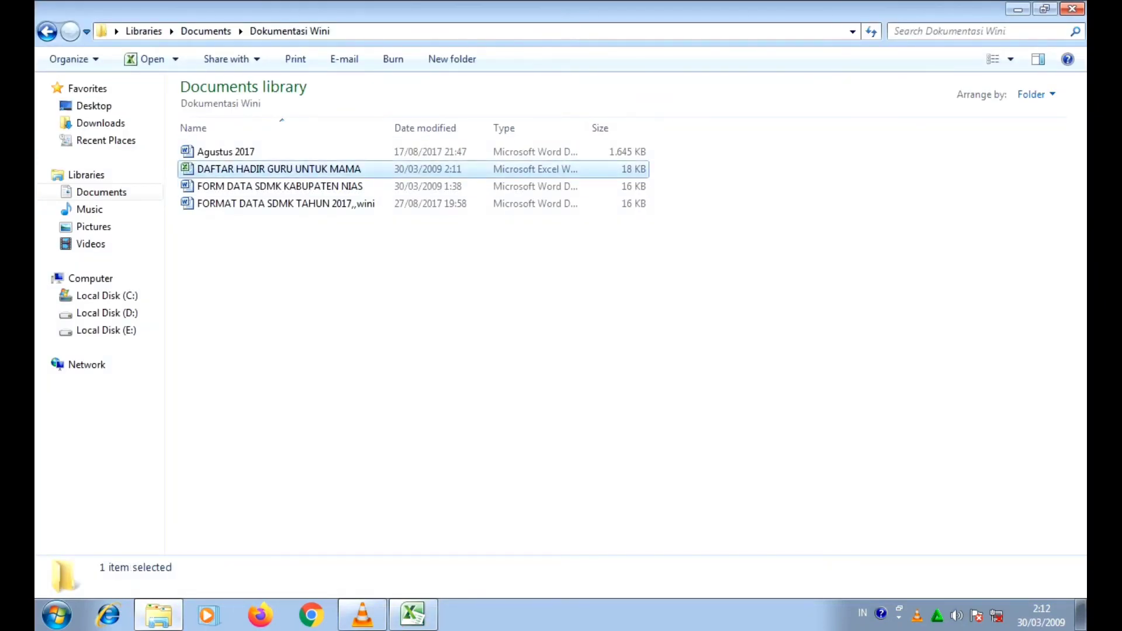
left_click(413, 613)
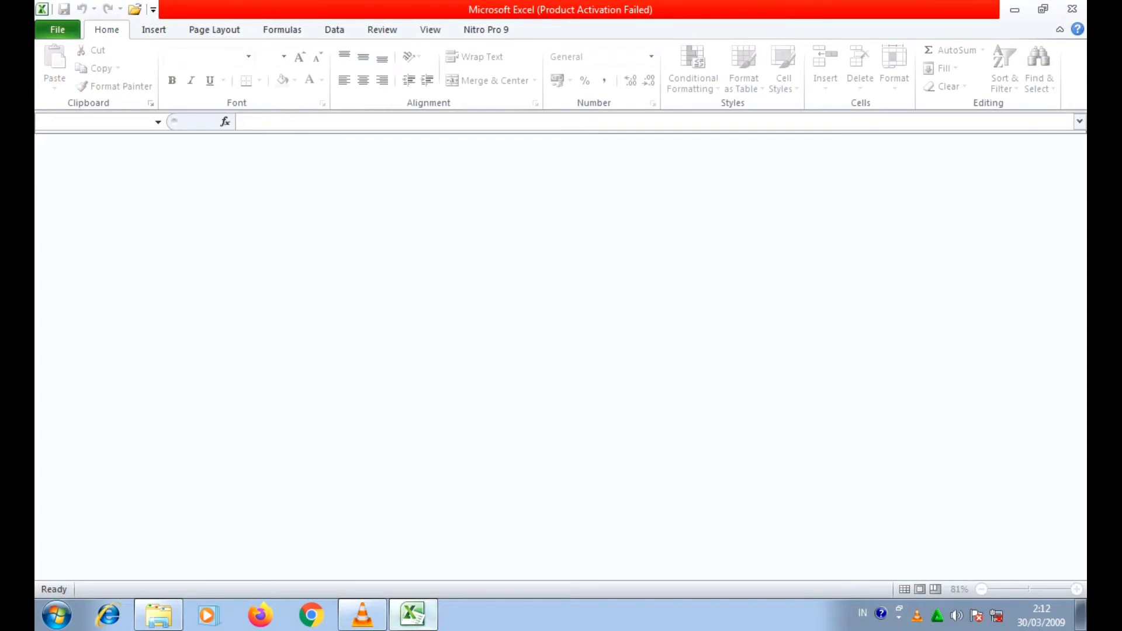
left_click(1072, 9)
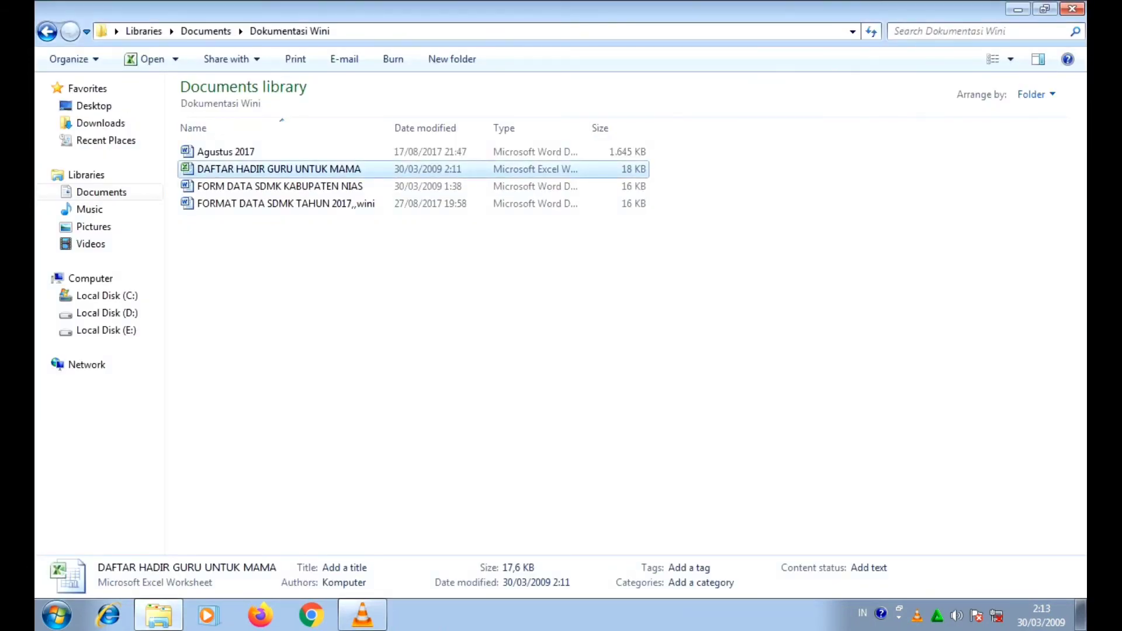
double_click(264, 172)
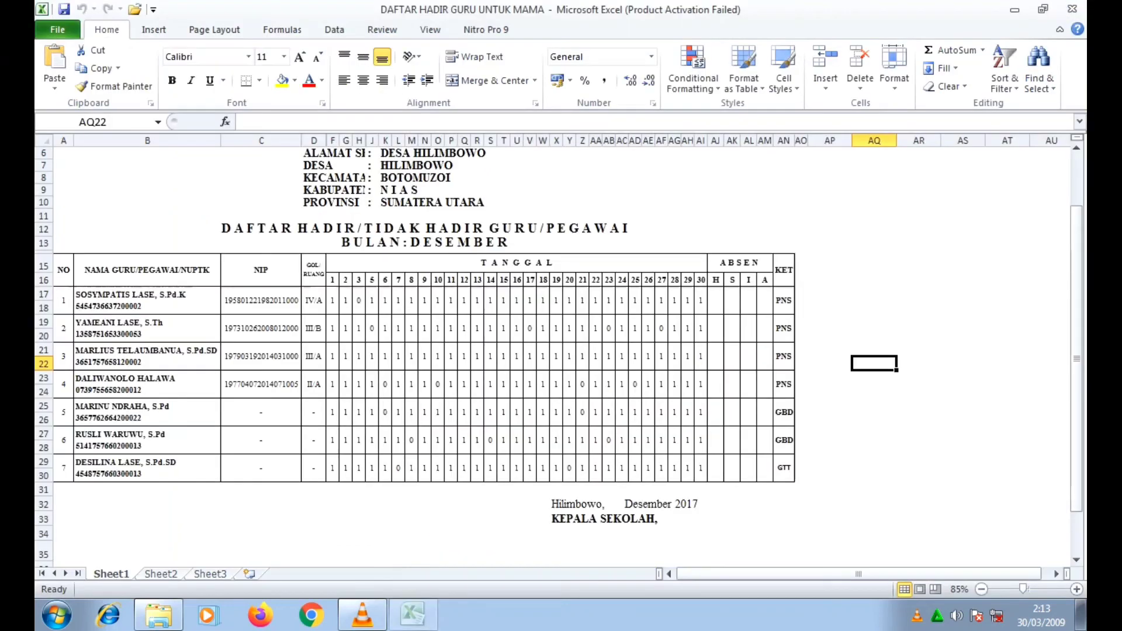
scroll(552, 351, "down", 2)
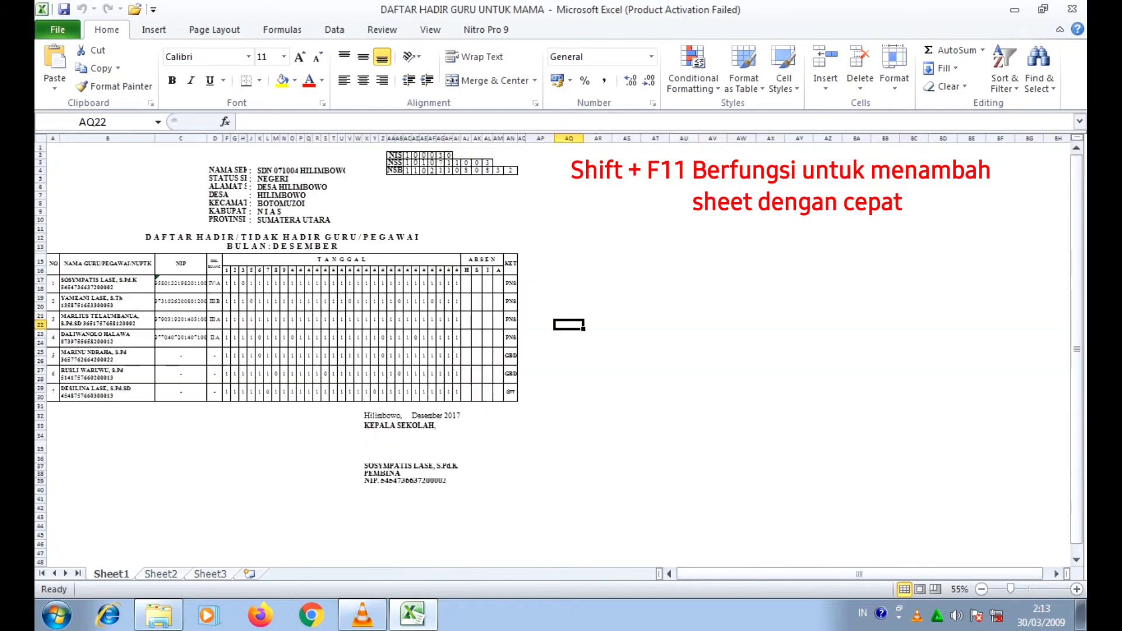
Zoom the attendance sheet in to 85% and close the Office activation wizard
scroll(552, 351, "up", 2)
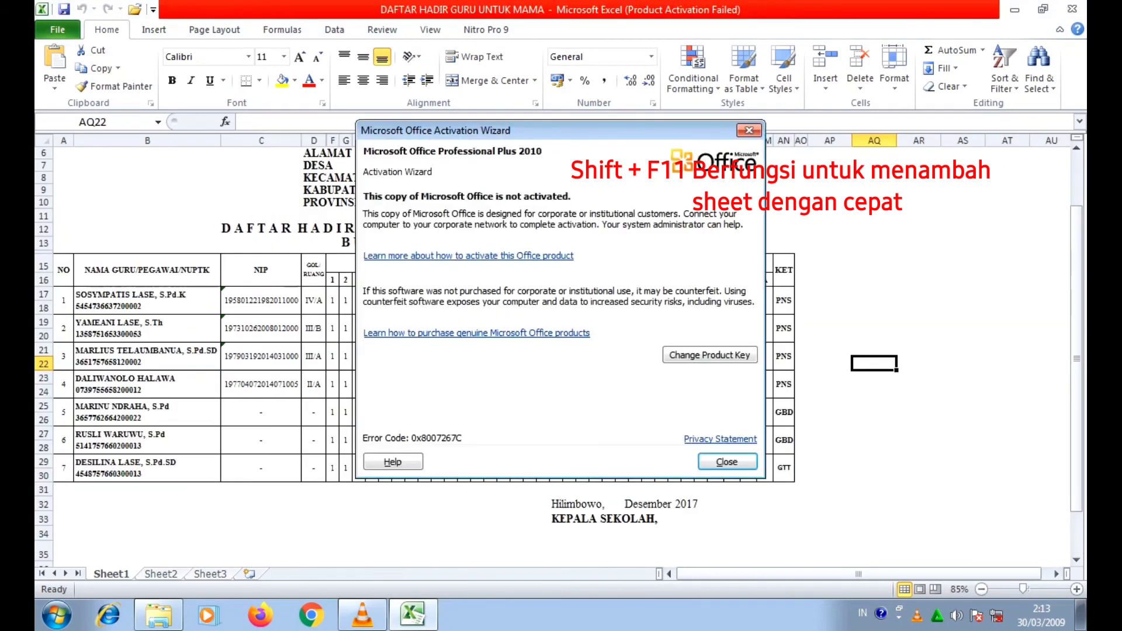
key("Return")
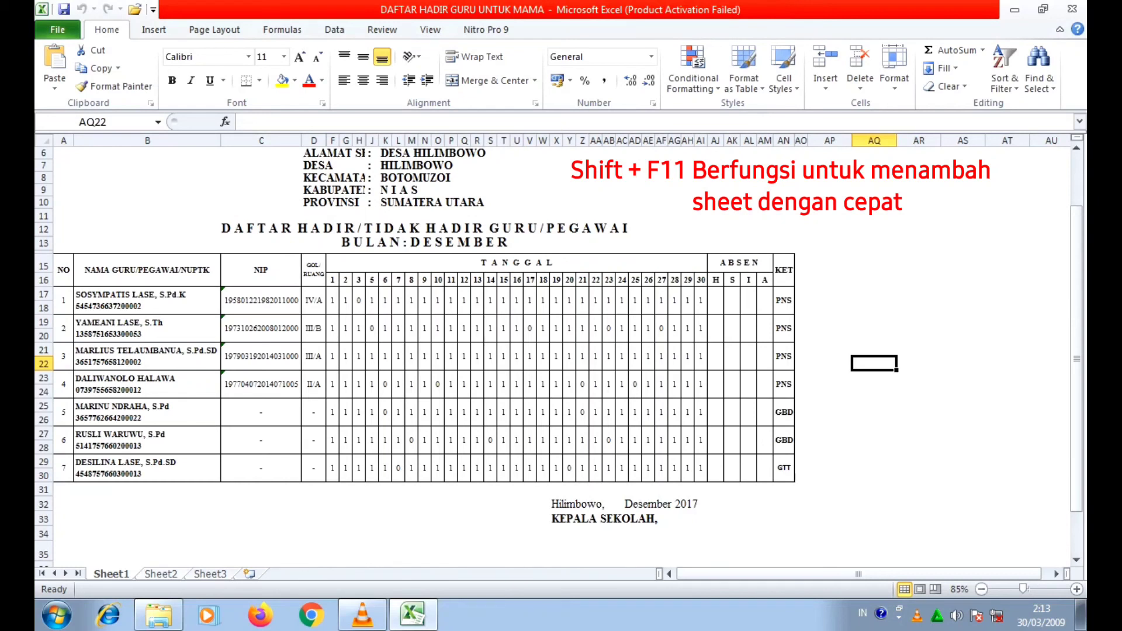
Look through the workbook's existing sheets from Sheet1 to Sheet3 and add one blank worksheet after Sheet3
key("ctrl+Page_Down")
key("ctrl+Page_Down")
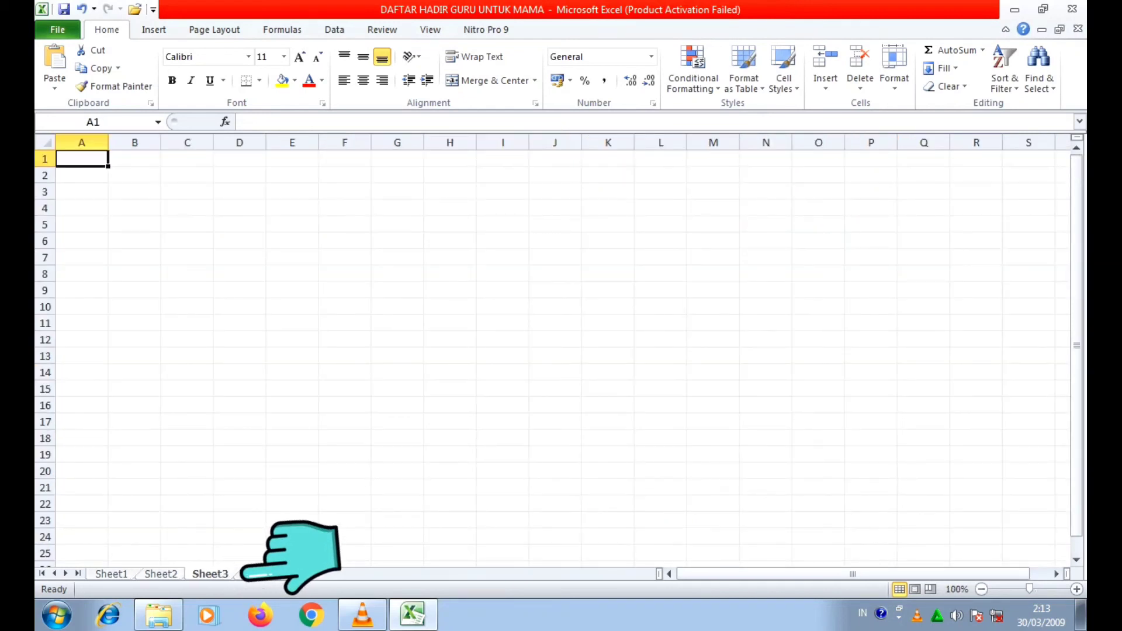
key("ctrl+Page_Up")
key("ctrl+Page_Up")
key("ctrl+Page_Down")
left_click(211, 574)
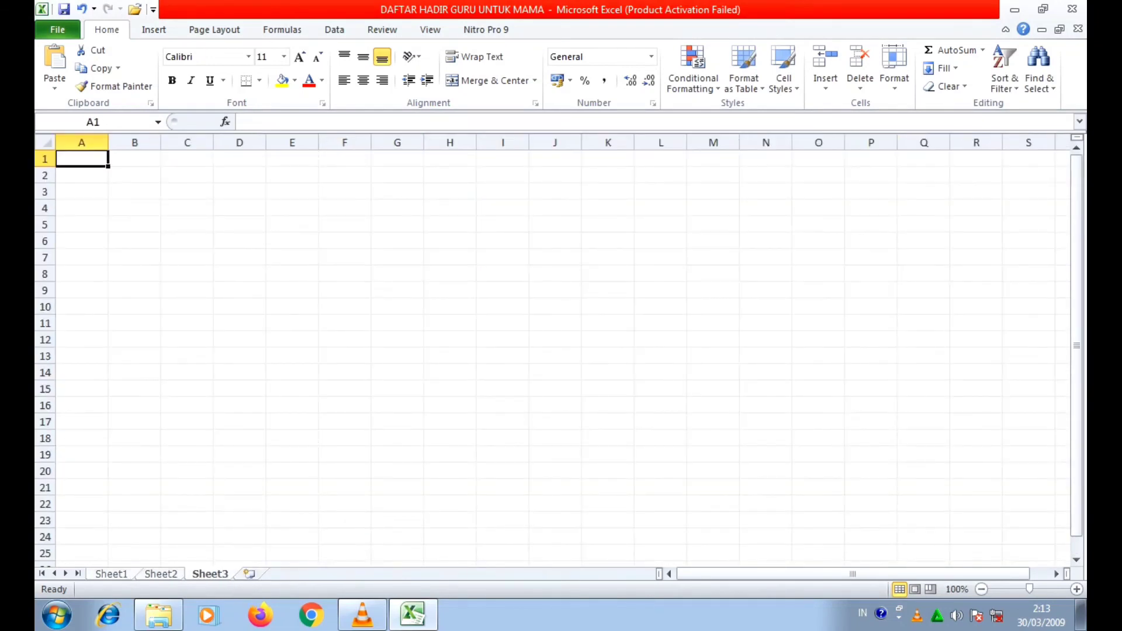
left_click(111, 574)
left_click(211, 574)
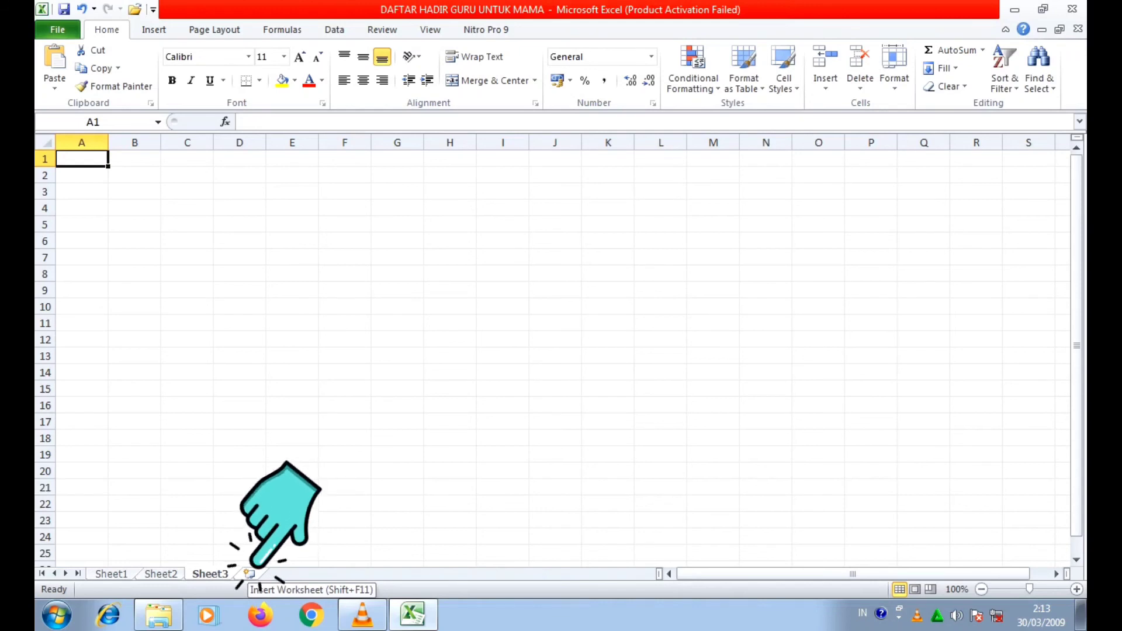
left_click(249, 574)
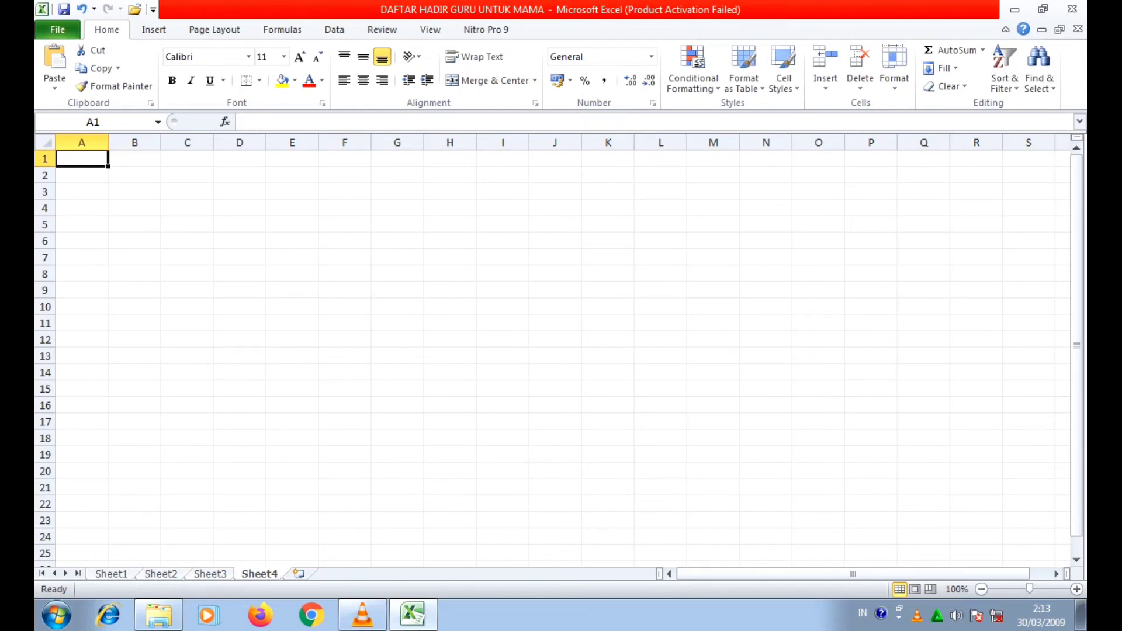
Insert fifteen more blank worksheets in quick succession between Sheet3 and Sheet4
key("shift+F11")
key("shift+F11")
key("shift+F11")
key("shift+F11")
key("shift+F11")
key("shift+F11")
key("shift+F11")
key("shift+F11")
key("shift+F11")
key("shift+F11")
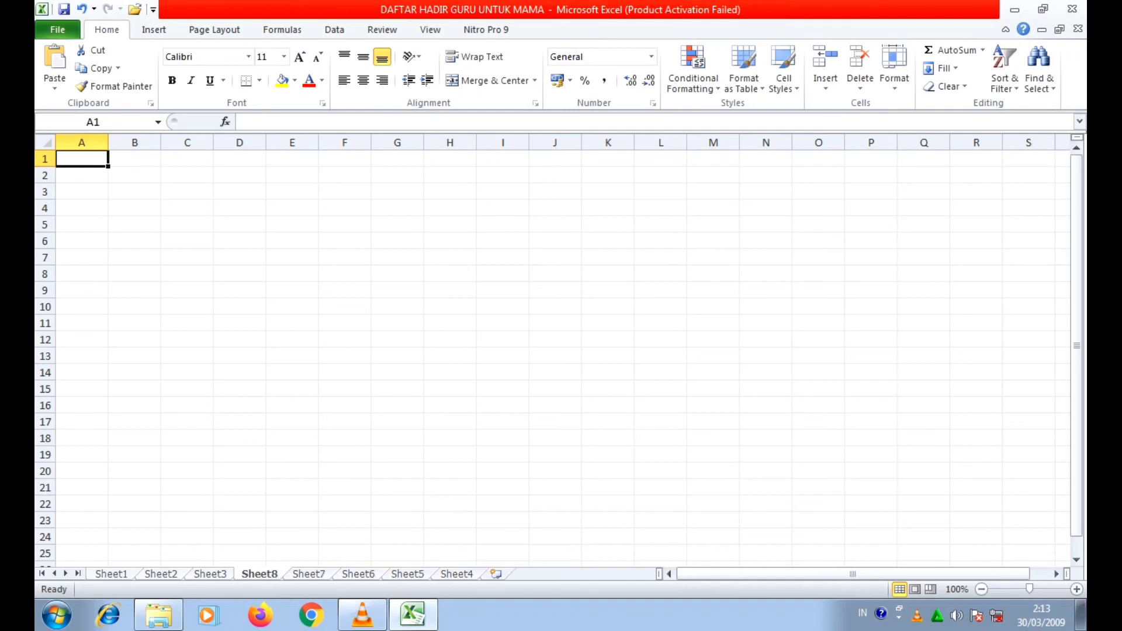
key("shift+F11")
key("shift+F11")
key("shift+F11")
key("shift+F11")
key("shift+F11")
key("shift+F11")
key("shift+F11")
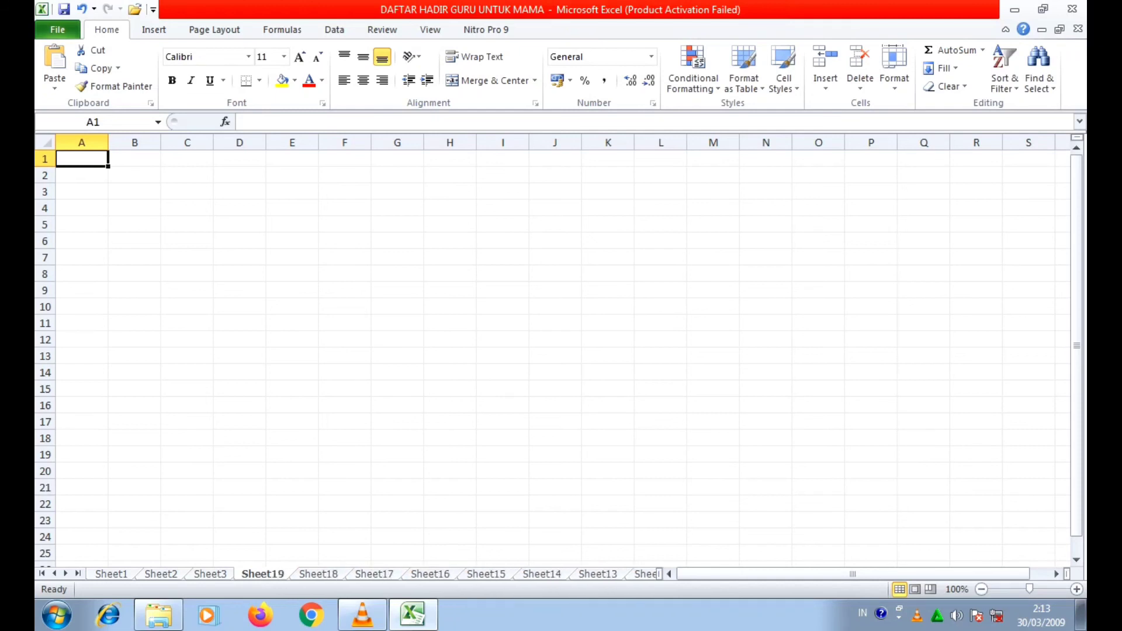